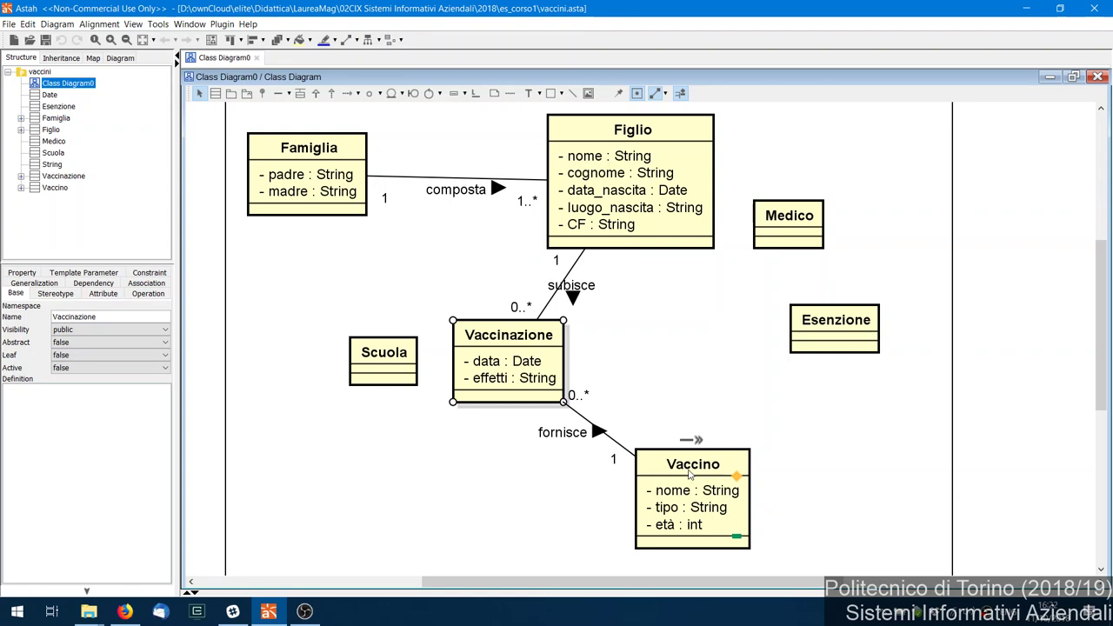
Step: Launch Excel, create a blank workbook and maximize its window
click(27, 619)
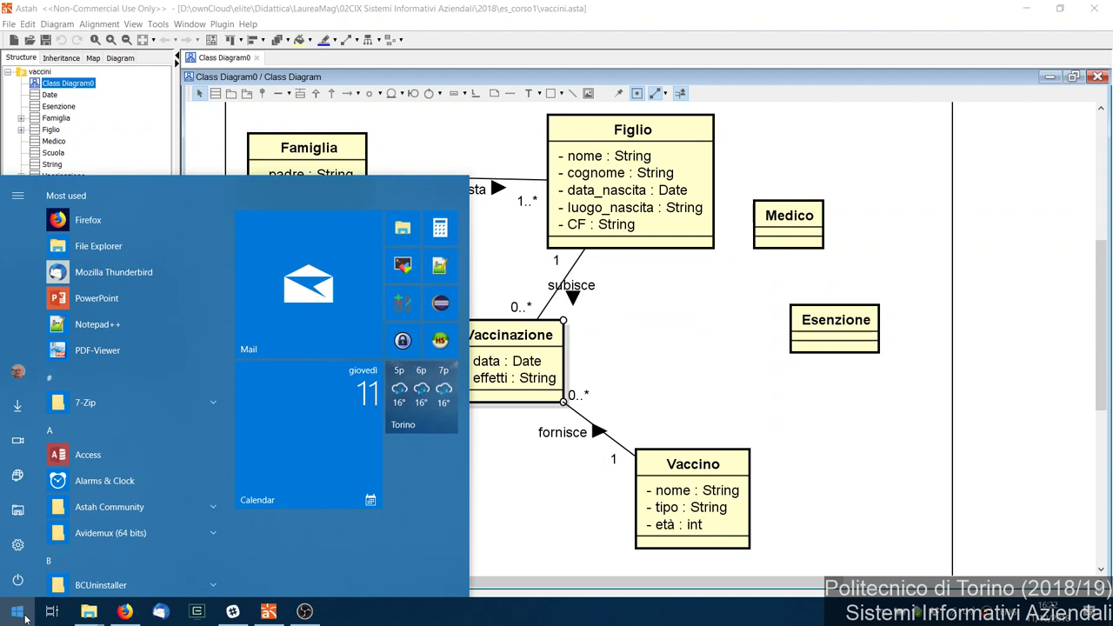
text(exc)
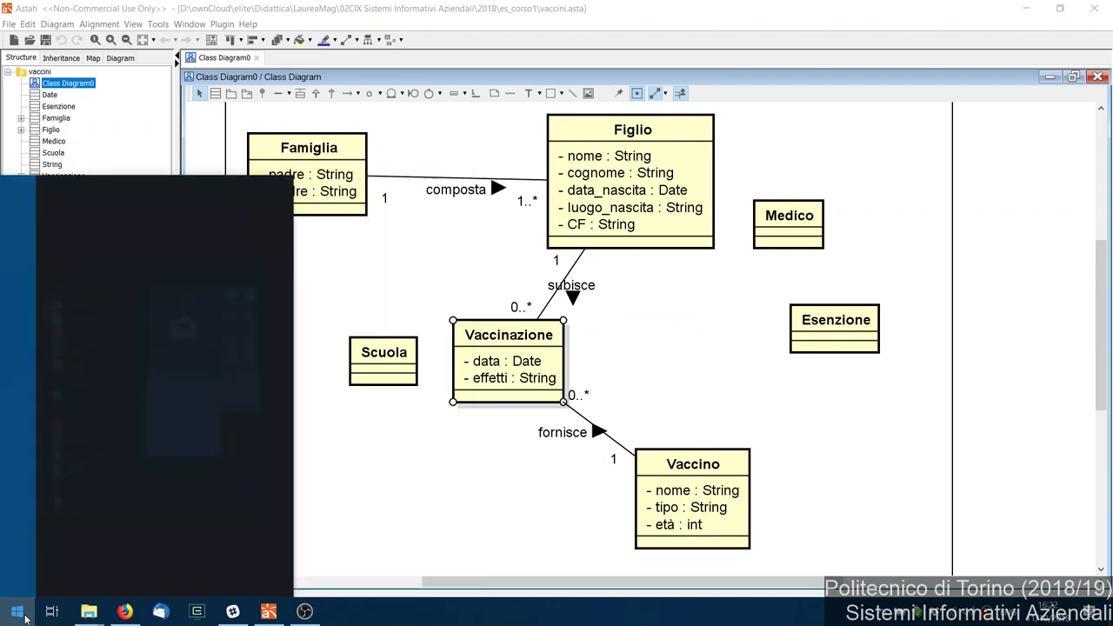
key(Return)
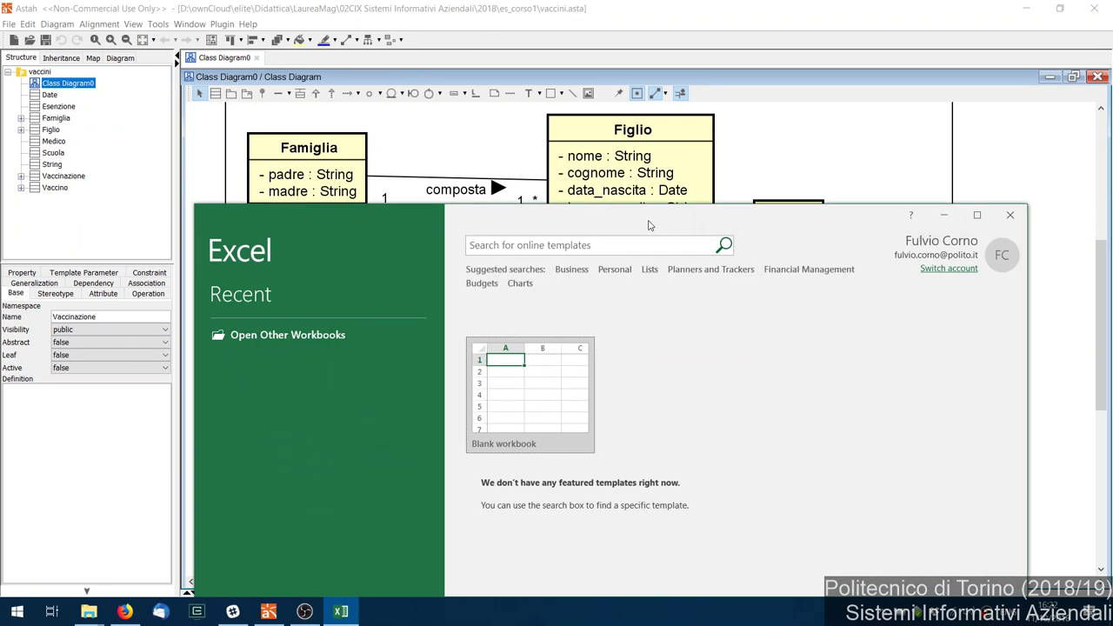
click(553, 375)
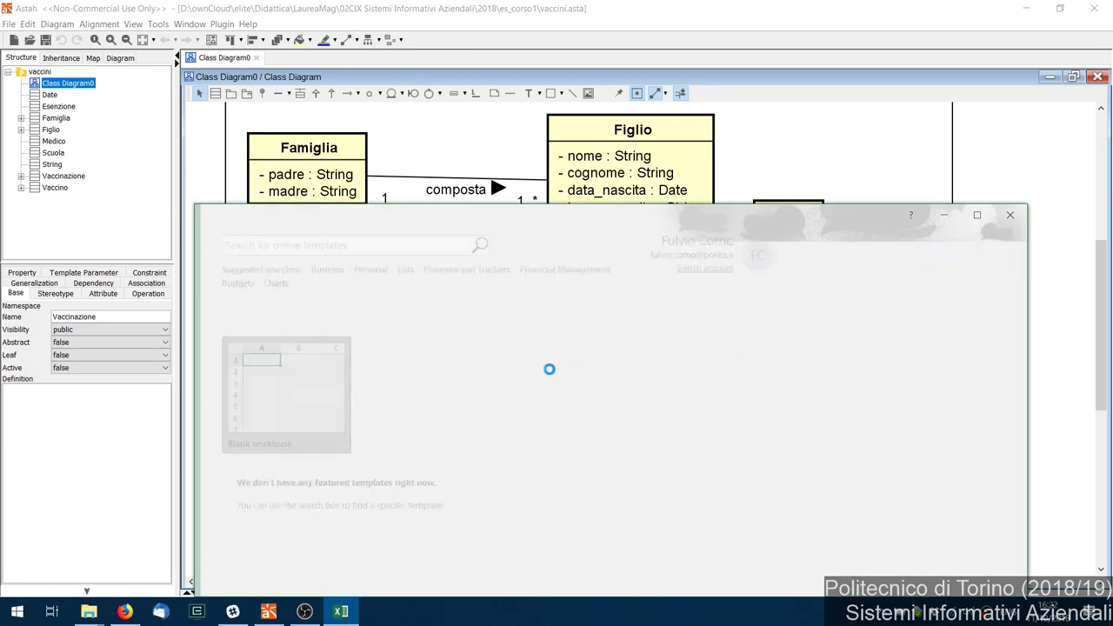
drag(592, 216, 609, 3)
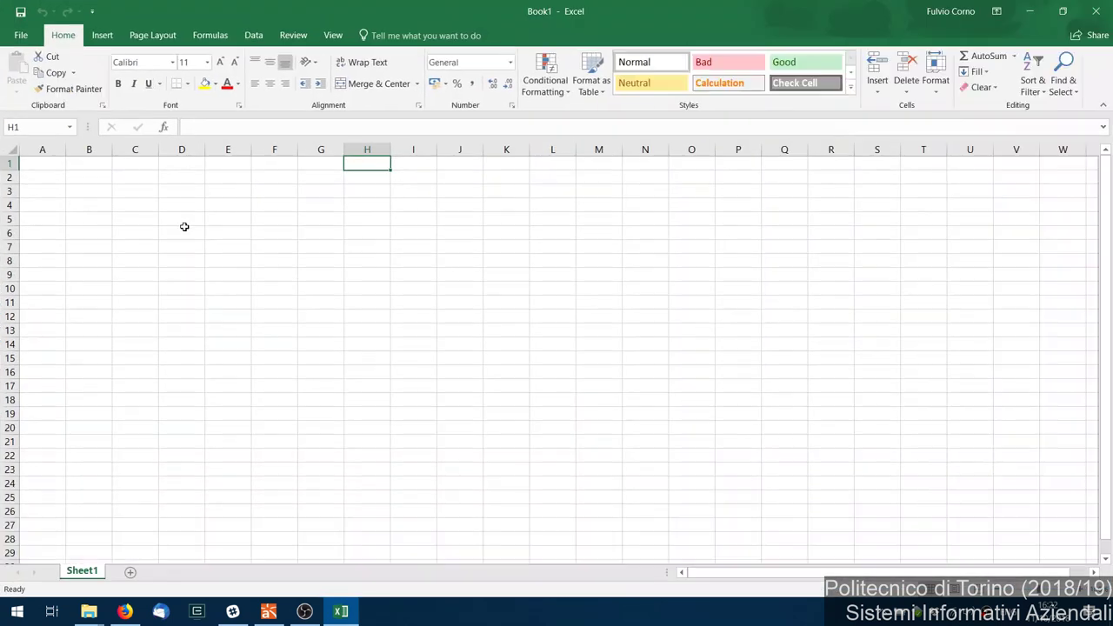
double_click(431, 15)
drag(531, 146, 359, 3)
click(154, 170)
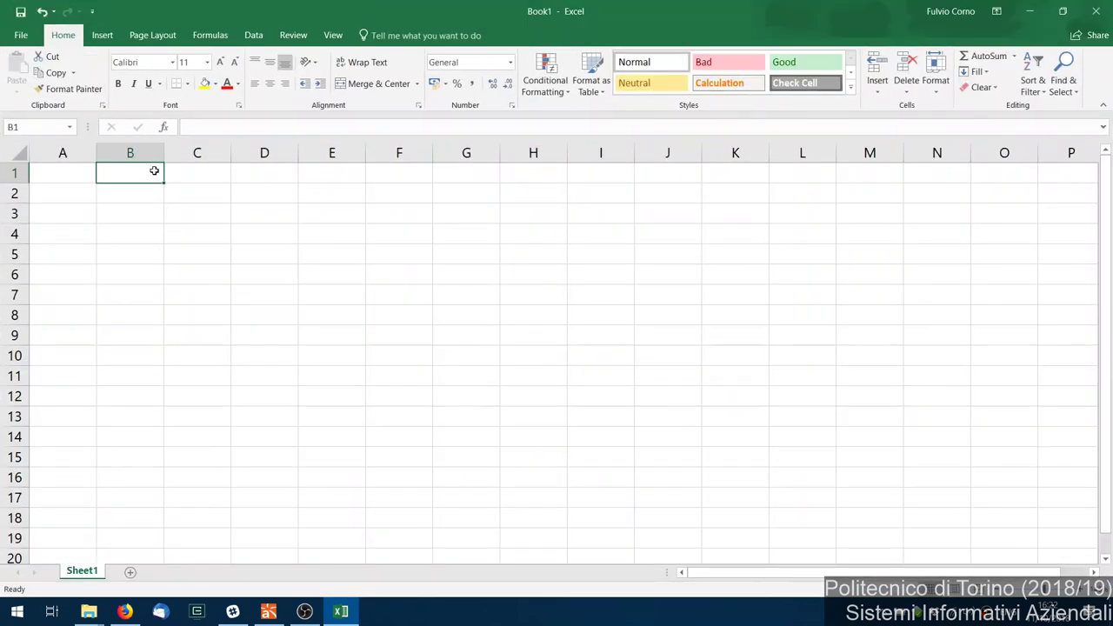
key(Down)
key(Left)
text(F)
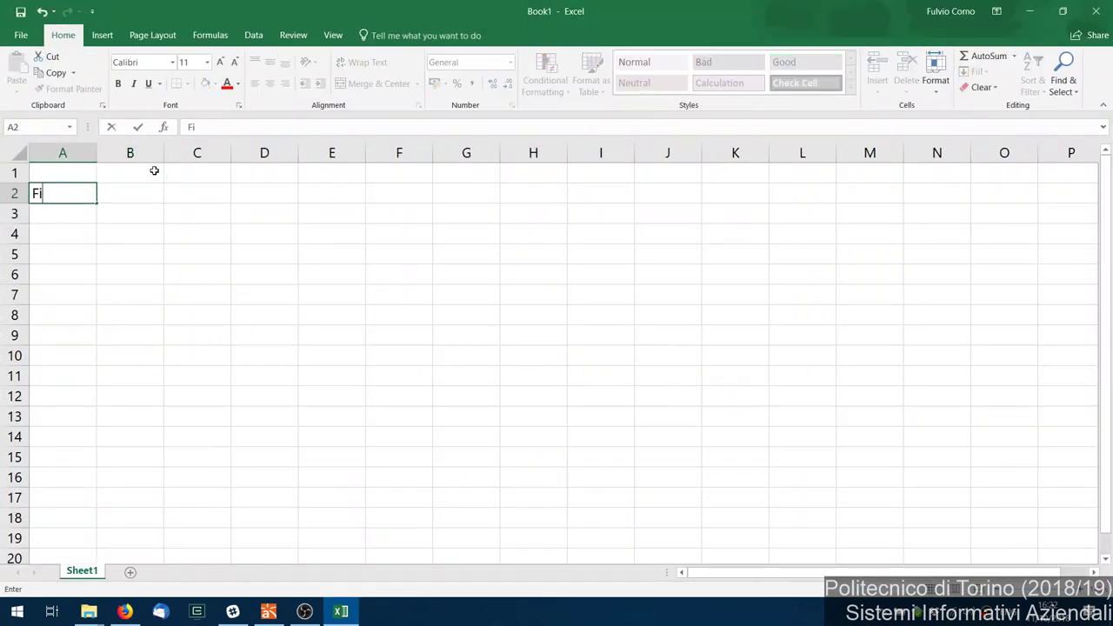
key(Return)
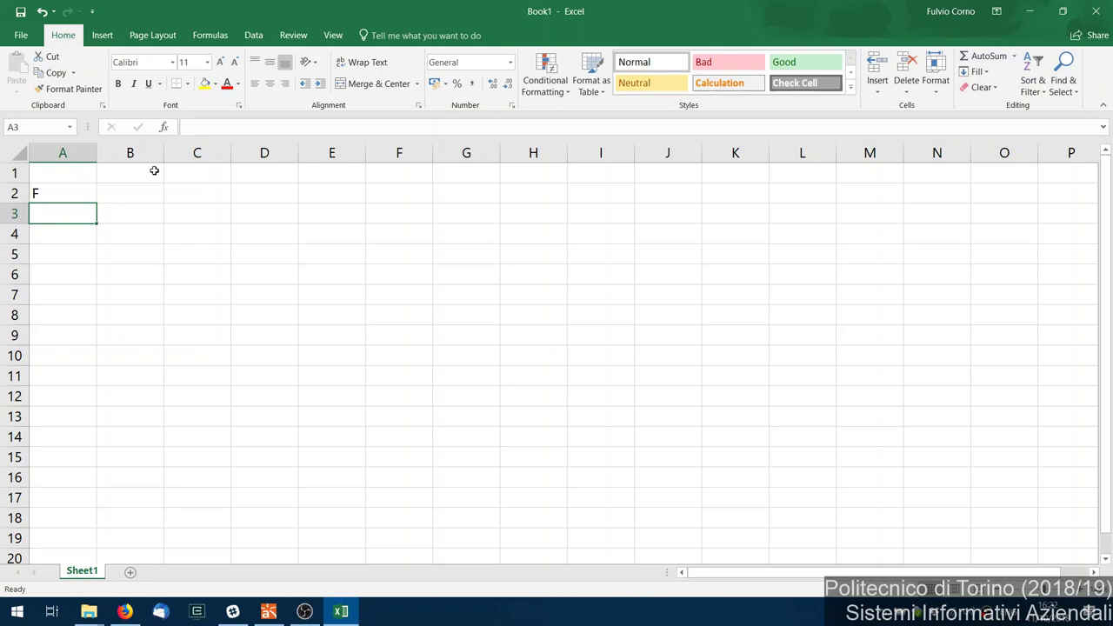
key(Up)
key(BackSpace)
key(Return)
text(G)
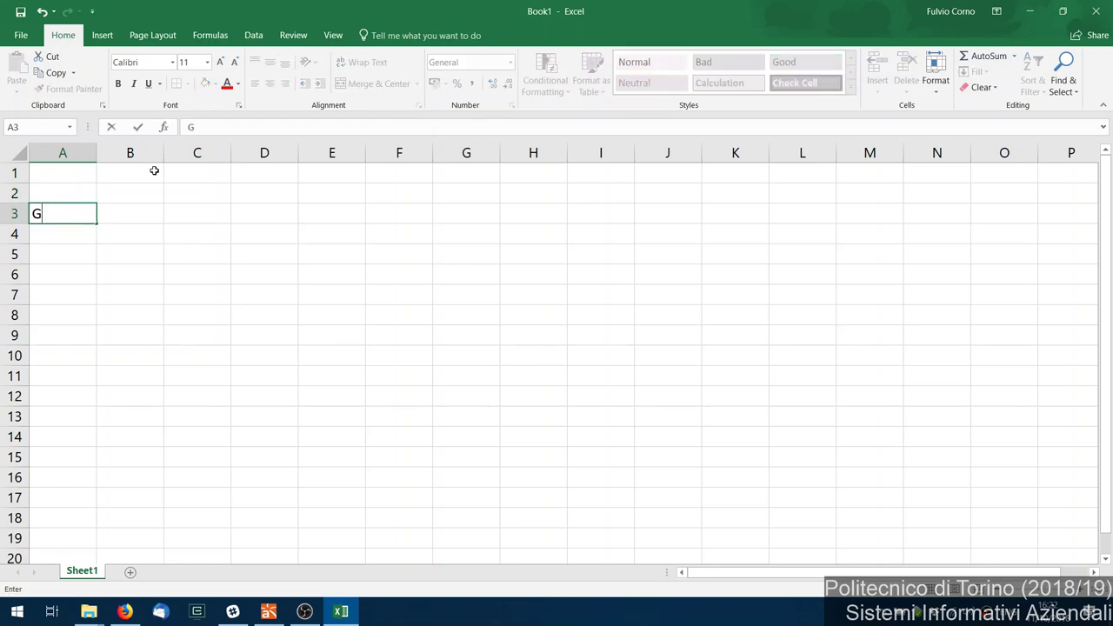
key(BackSpace)
Step: Enter the row labels Figlio 1, Figlio 2, Figlio 3 and Figlio 4 in cells A3 to A6
text(Figlio 1)
key(Return)
text(F)
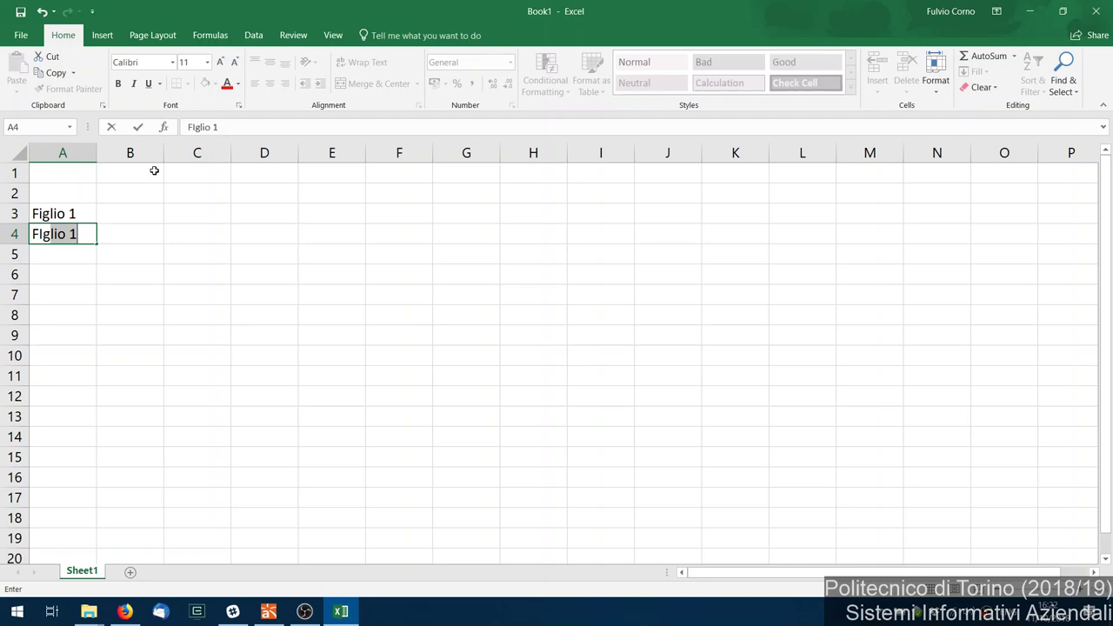
text(iglio 2)
key(Return)
text(i)
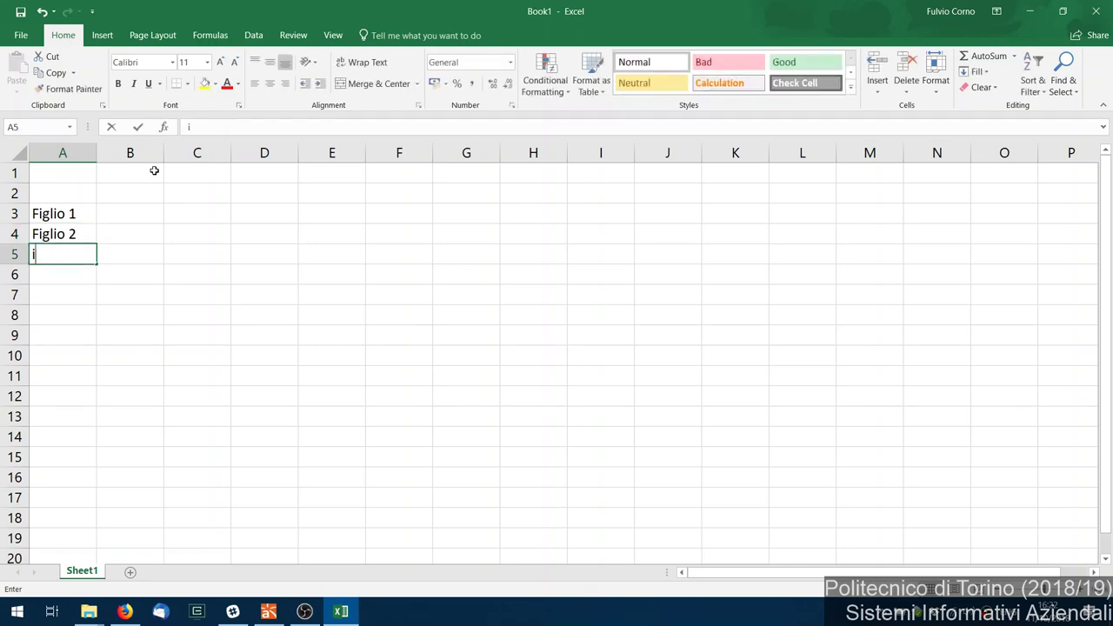
key(BackSpace)
text(Figlio 3)
key(Return)
text(F)
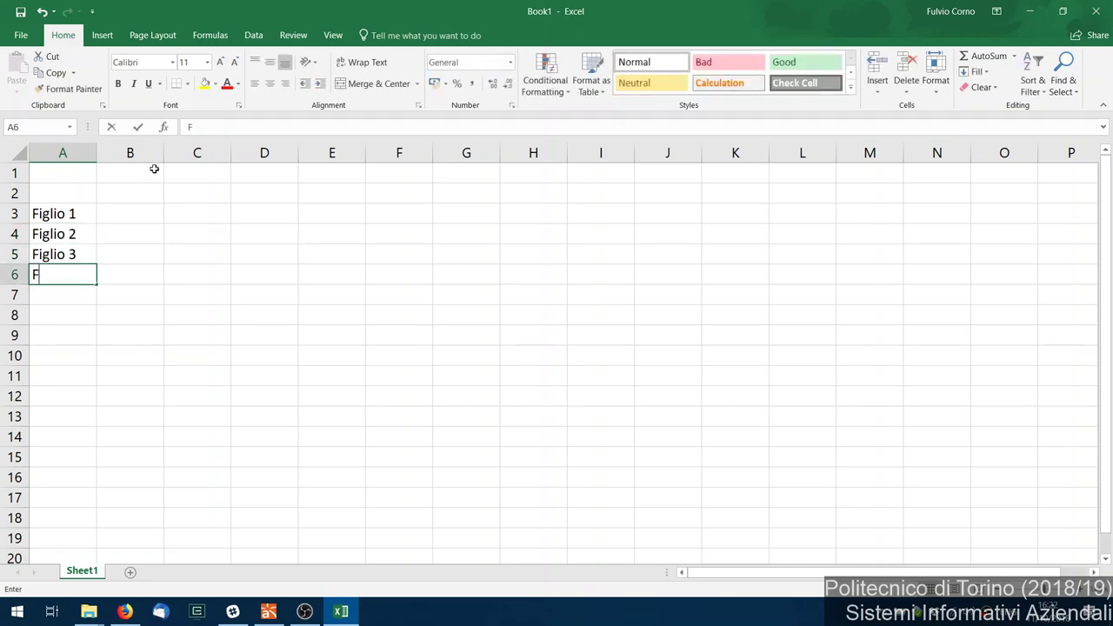
text(iglio 4)
key(Return)
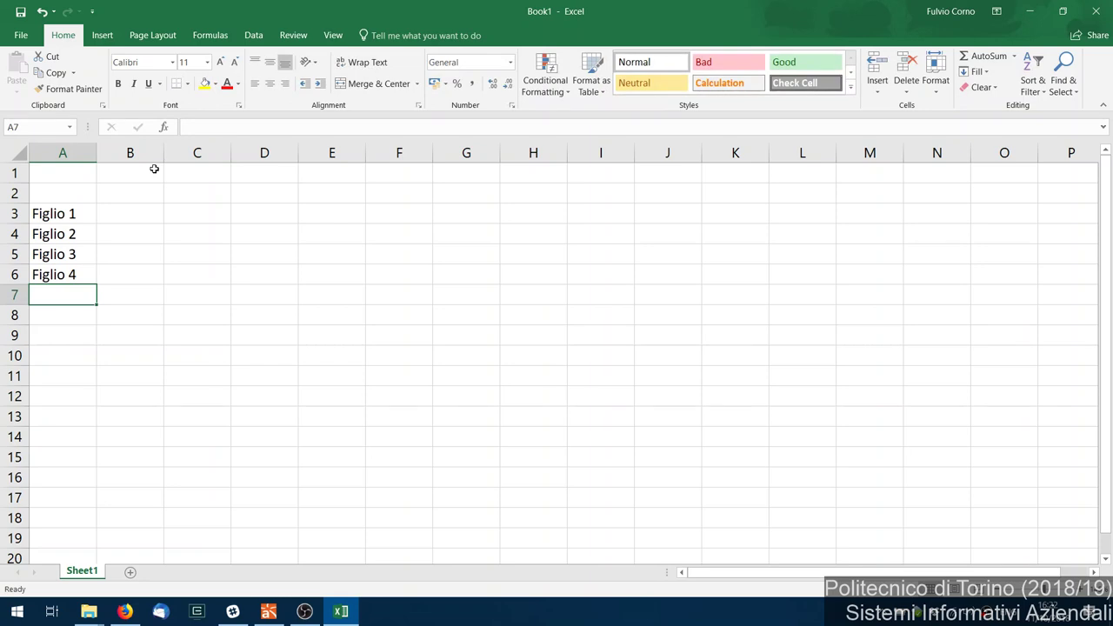
Step: Check the Vaccino class attributes in Astah, and back in Excel enter "Morbillo" in B1 and "Unica, 3" in B2
key(alt+Tab)
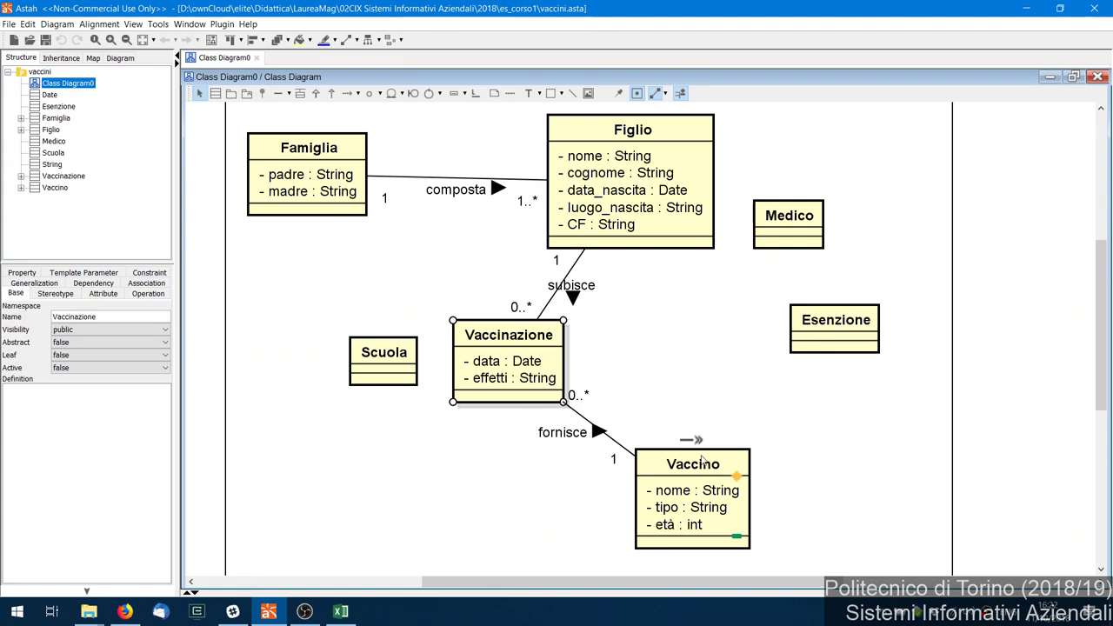
click(692, 494)
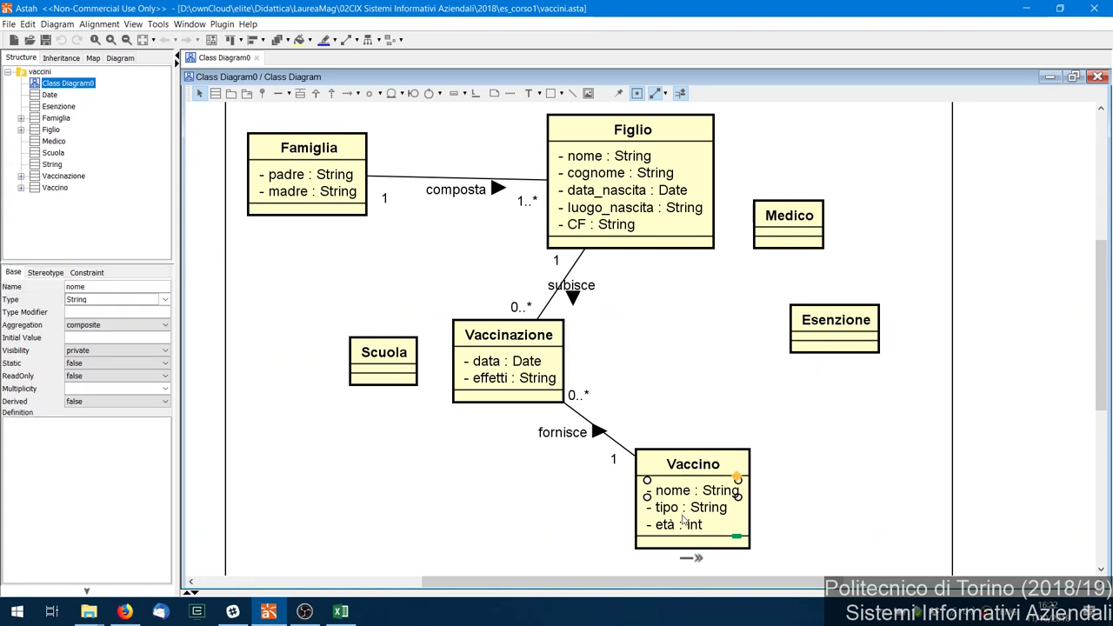
key(alt+Tab)
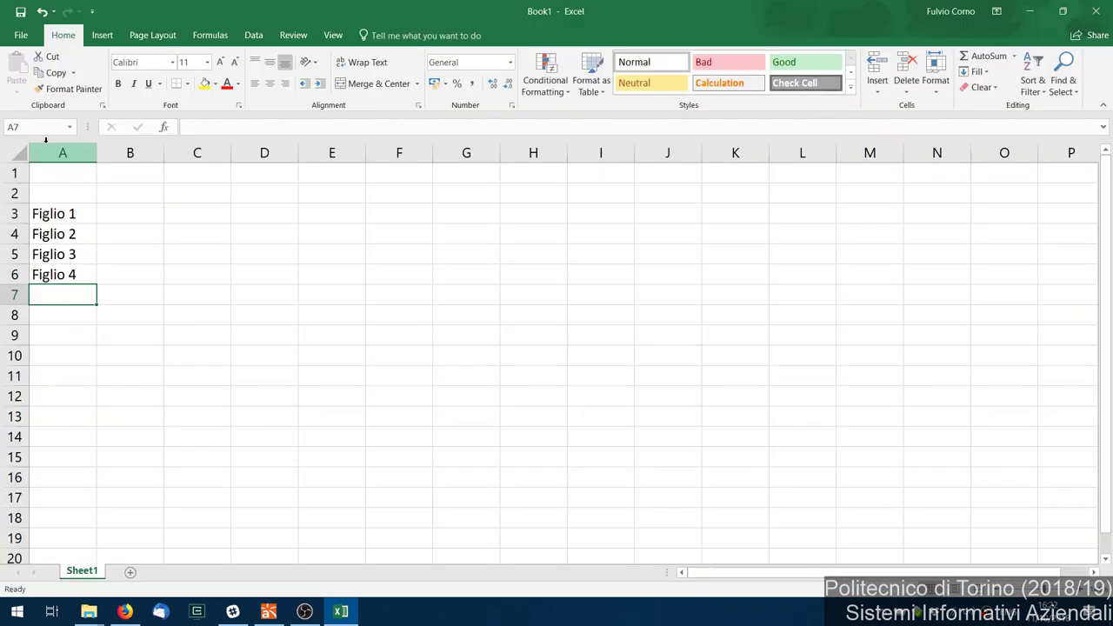
click(137, 177)
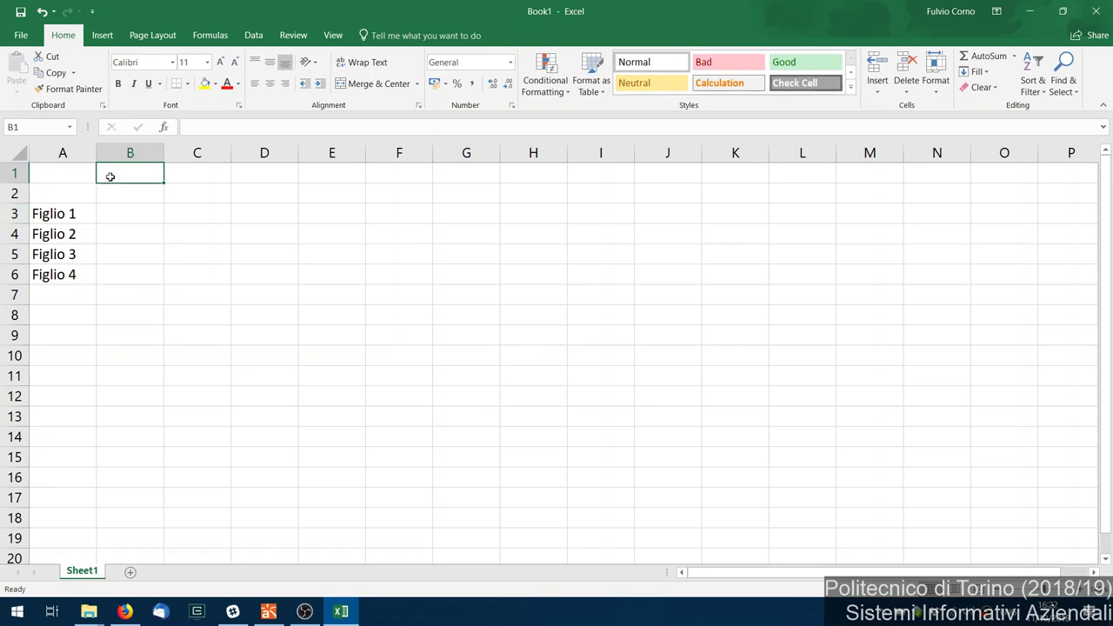
text(Morbillo)
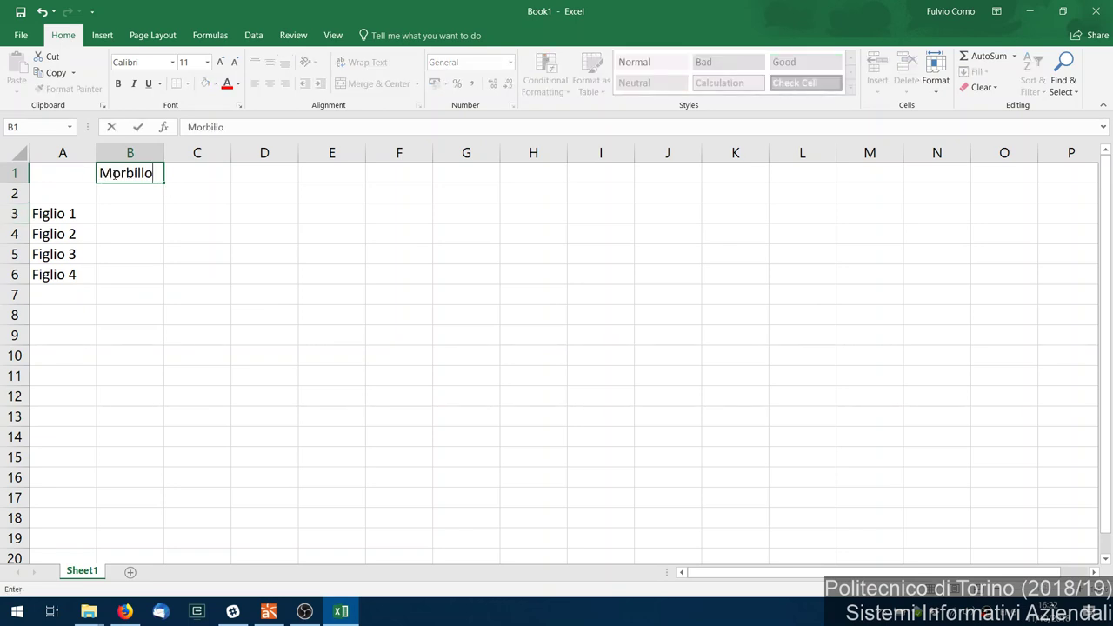
key(Return)
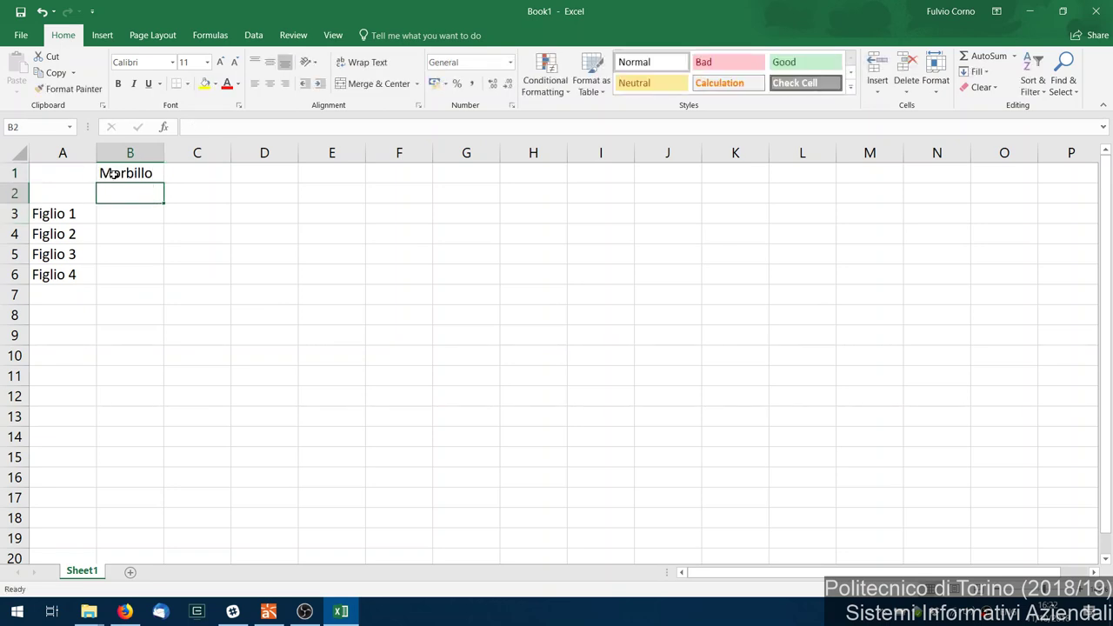
text(Unoca)
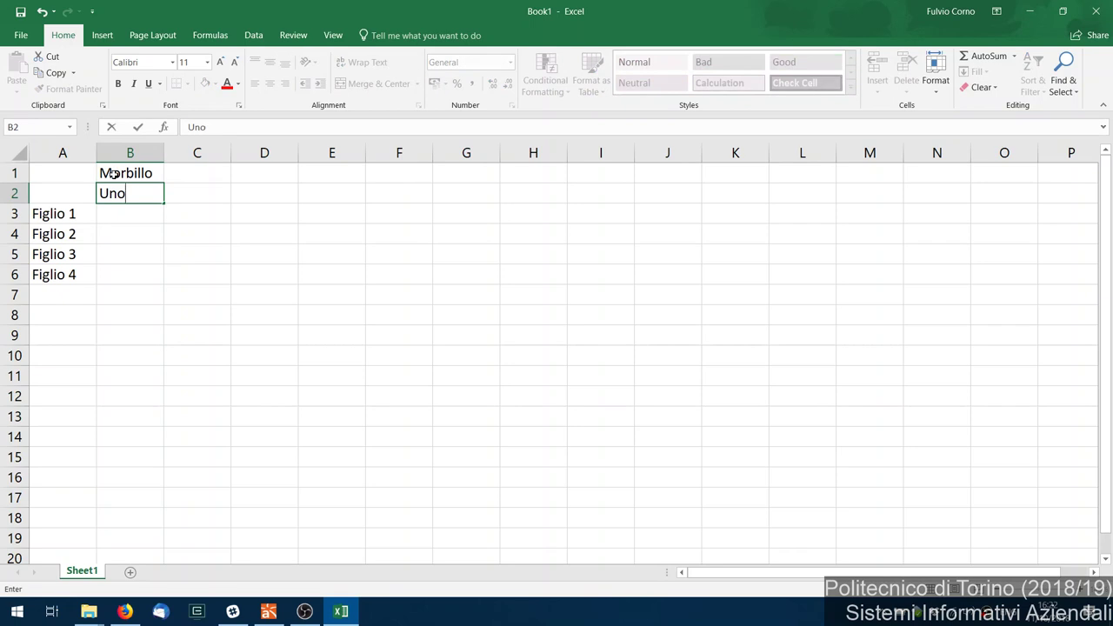
key(BackSpace)
key(BackSpace)
key(BackSpace)
text(ica, 3)
key(Tab)
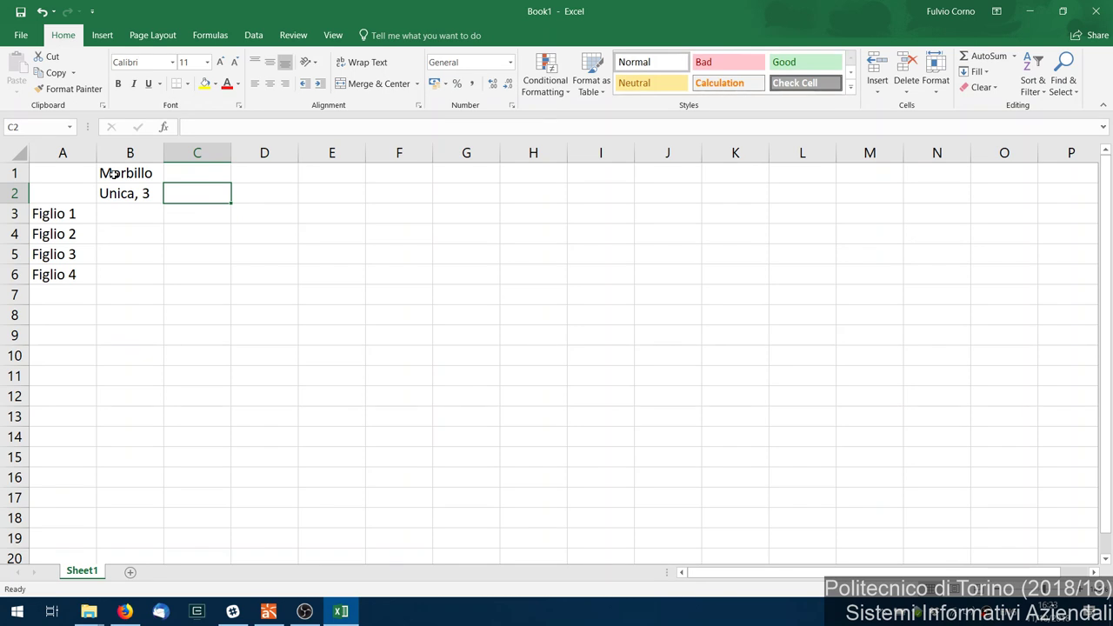
Step: Add a vaccine column with "Pertosse" in C1 and "Unica, 6" in C2
click(174, 174)
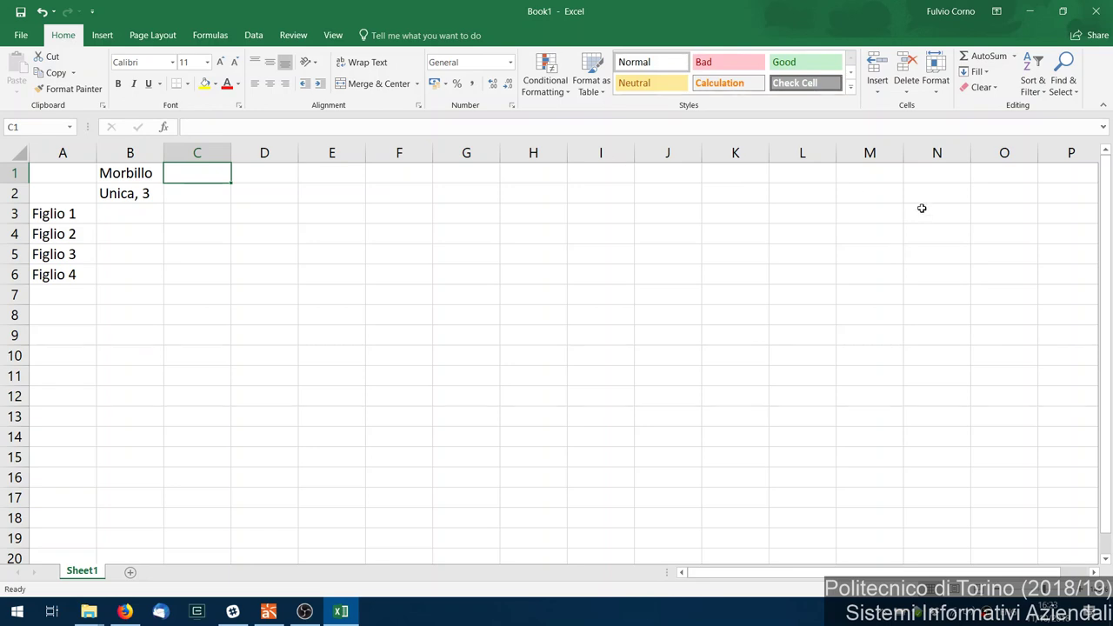
text(Perto)
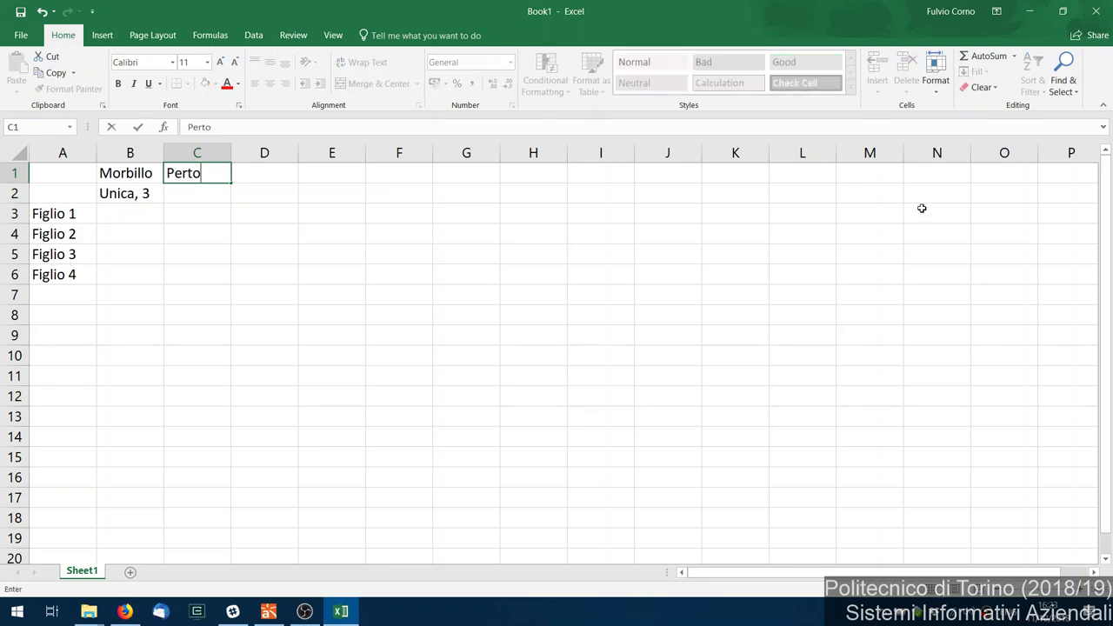
text(sse)
key(Return)
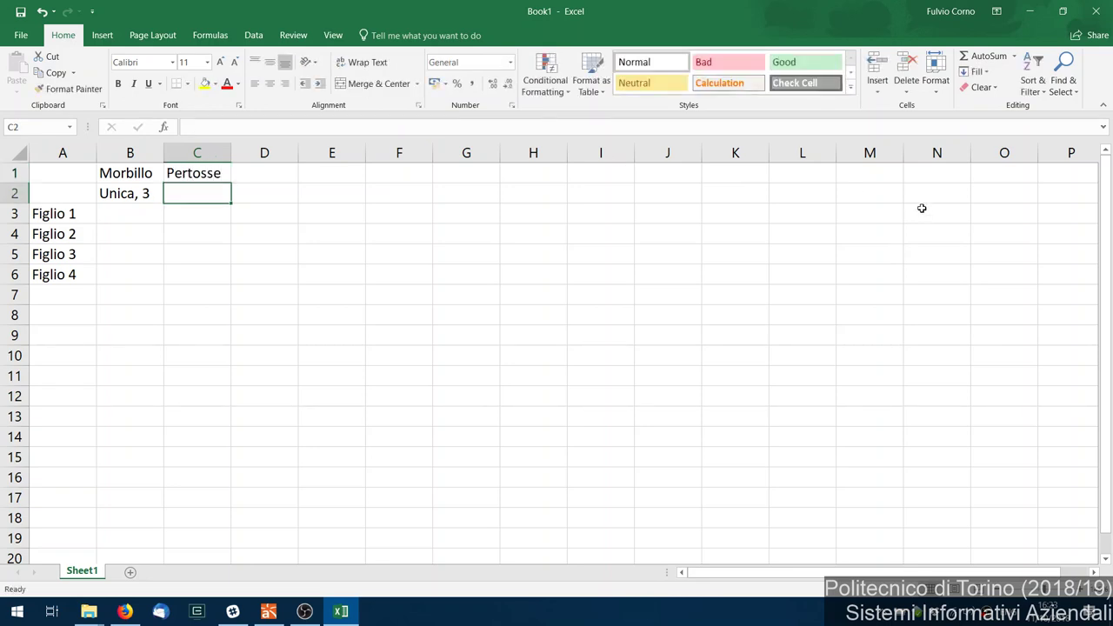
text(Unica, )
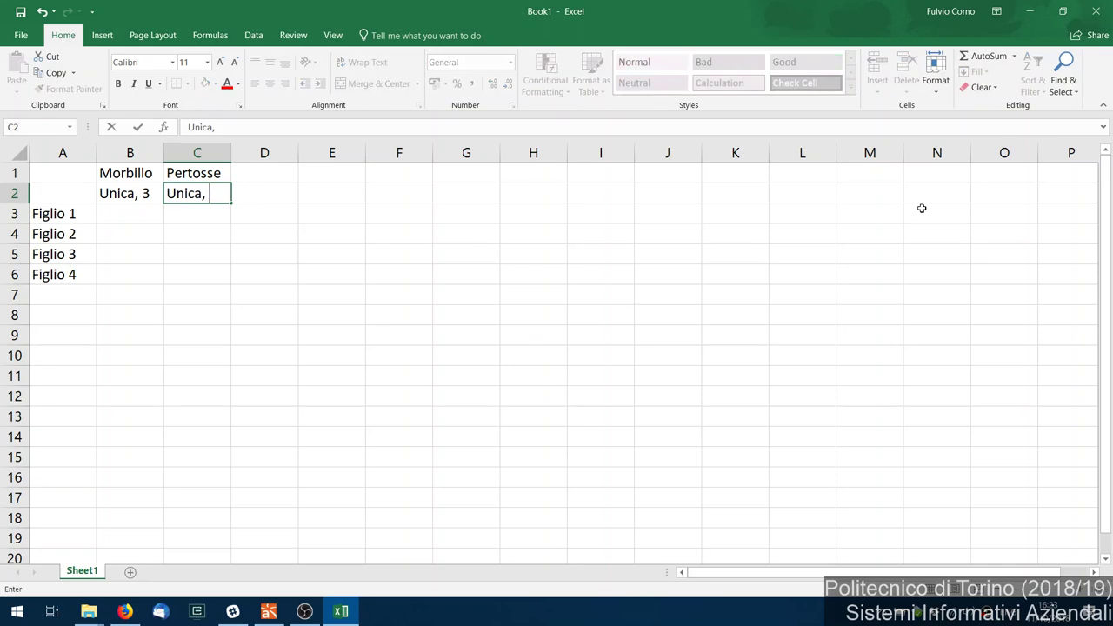
text(6)
key(Return)
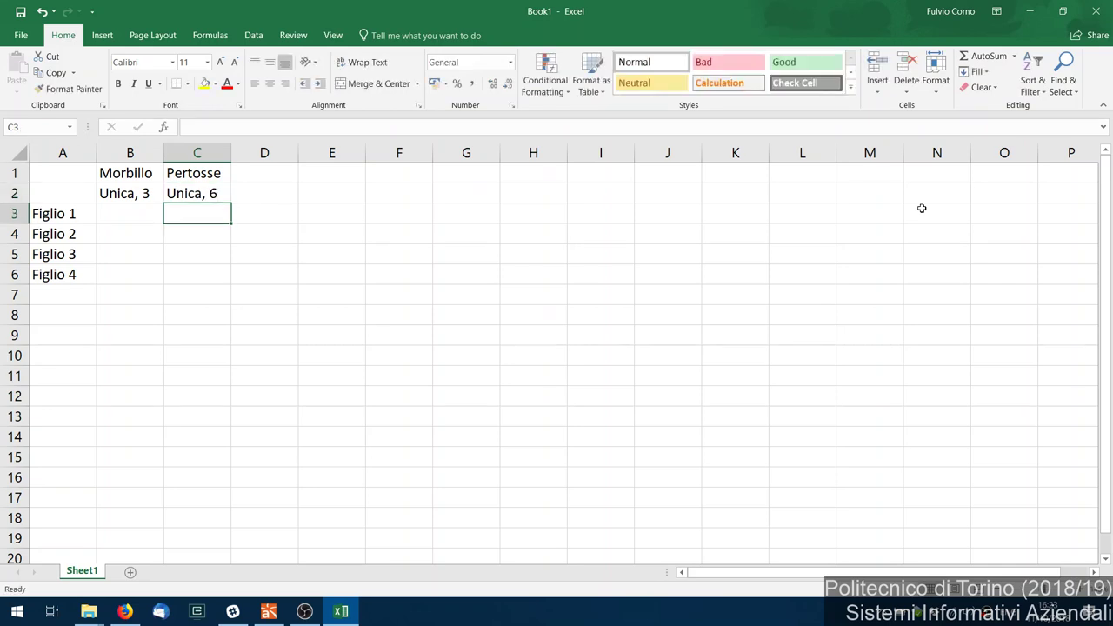
Step: Add a vaccine column with "Tetano" in D1 and "Prima, 4" in D2
key(Up)
key(Up)
key(Right)
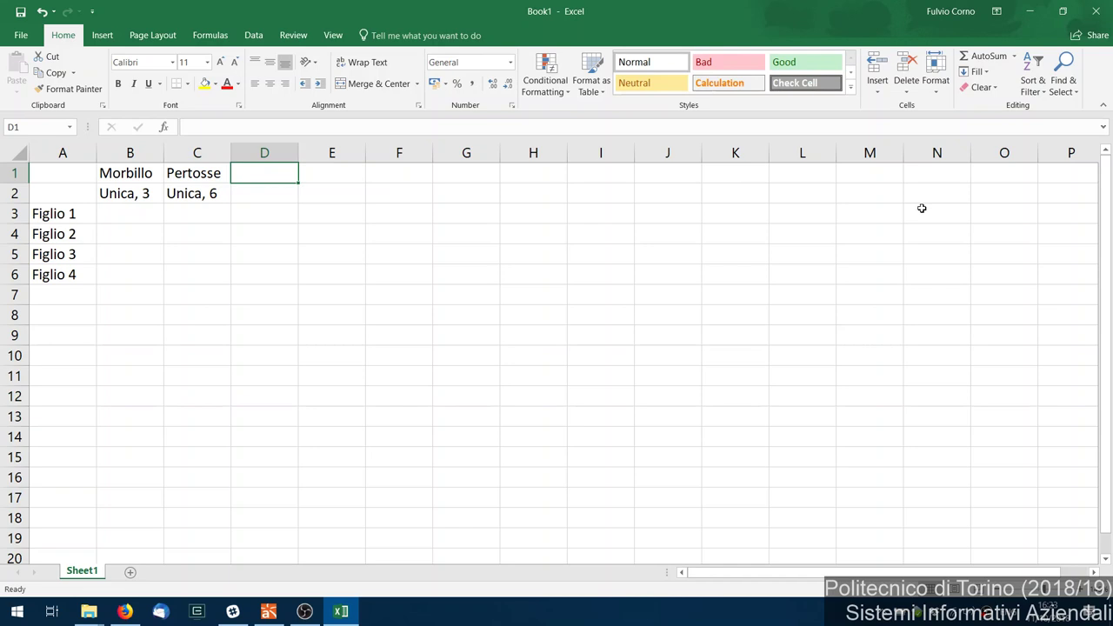
text(Tetn)
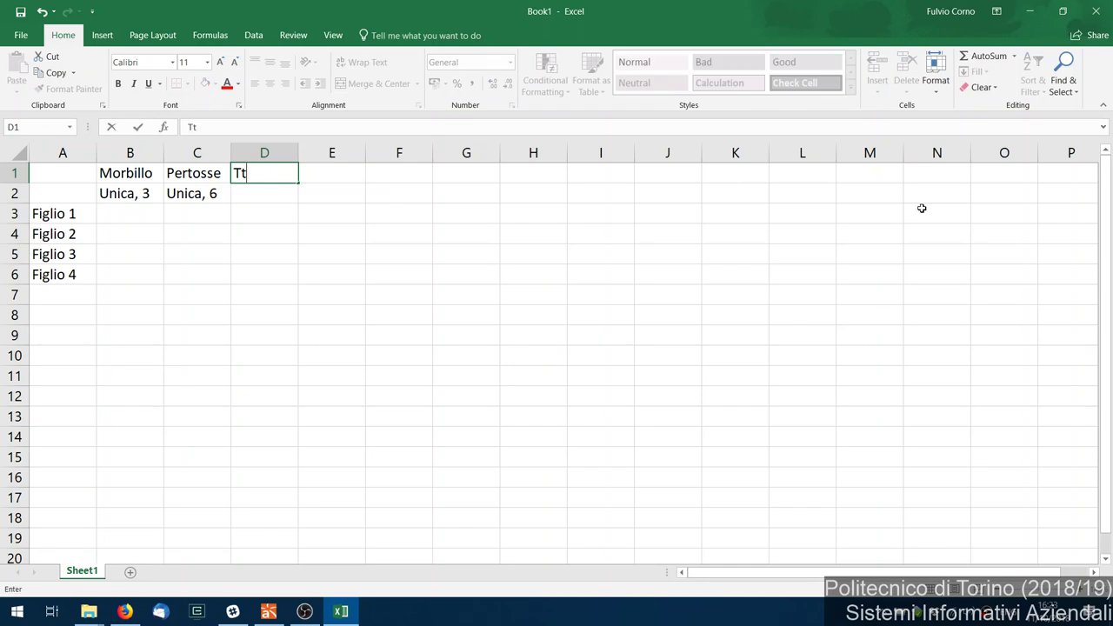
key(BackSpace)
text(ano)
key(Return)
text(Prima, )
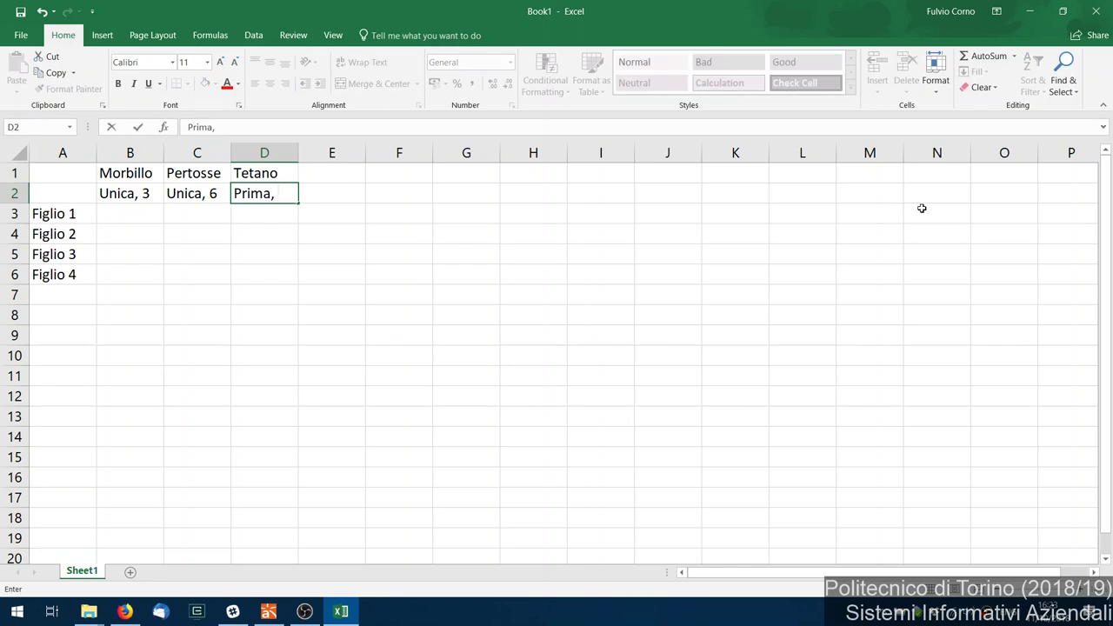
text(4)
Step: Add a second tetanus column with "Tetano" in E1 and "Seconda, 4" in E2
key(Up)
key(Right)
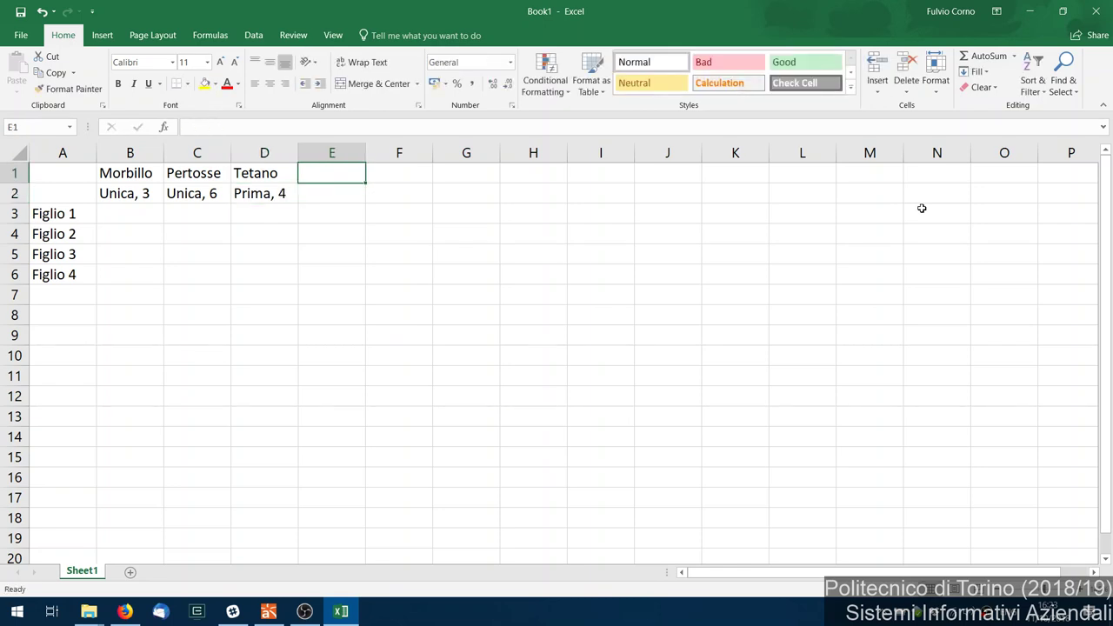
text(Tetano)
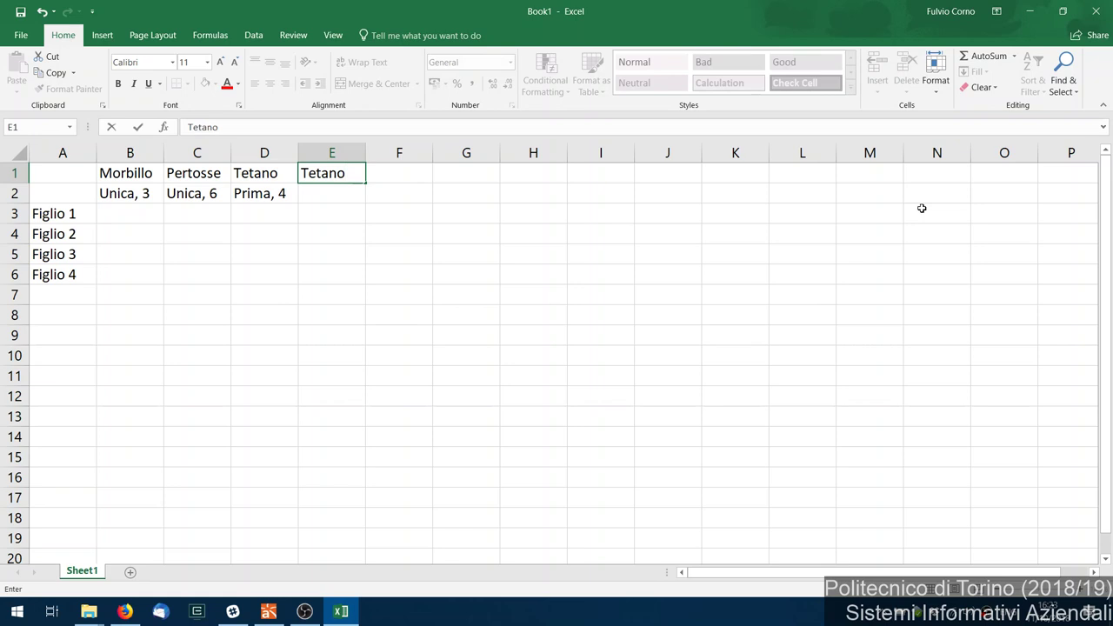
key(Return)
text(Seconda,)
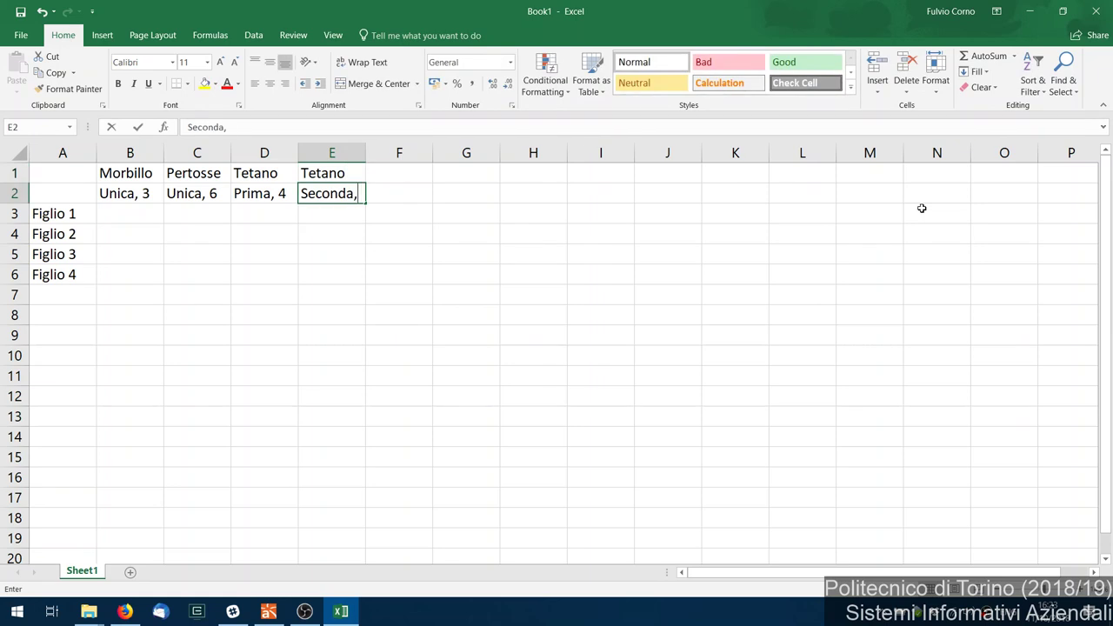
text( 4)
Step: Add a third tetanus column with "Tetano" in F1 and "Terza, 5" in F2, and widen column E to fit its text
key(Up)
key(Right)
text(T)
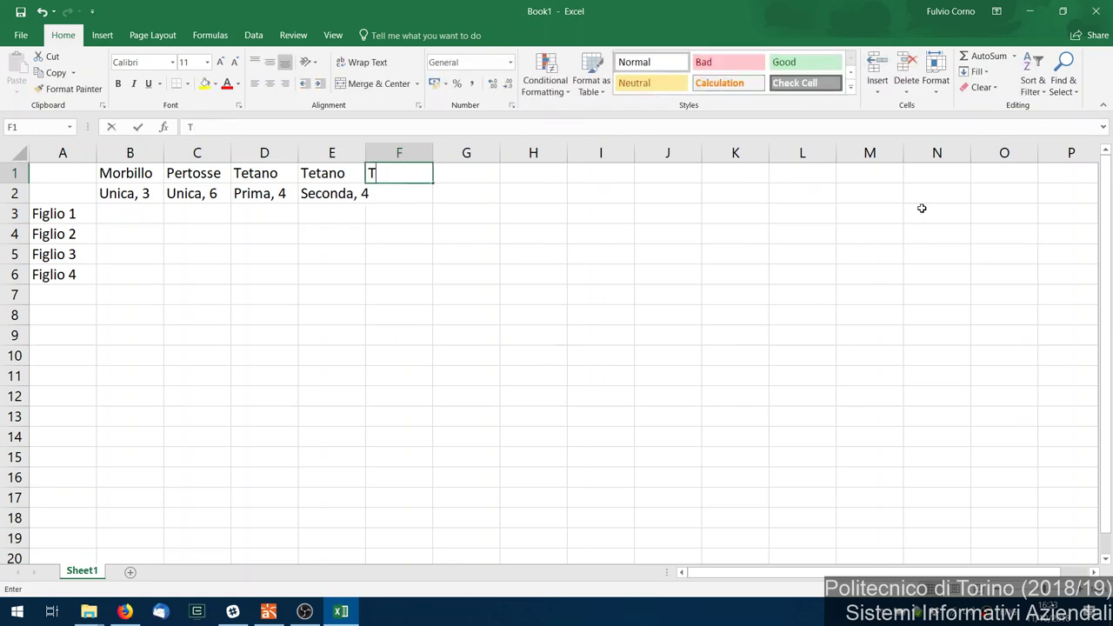
text(etano)
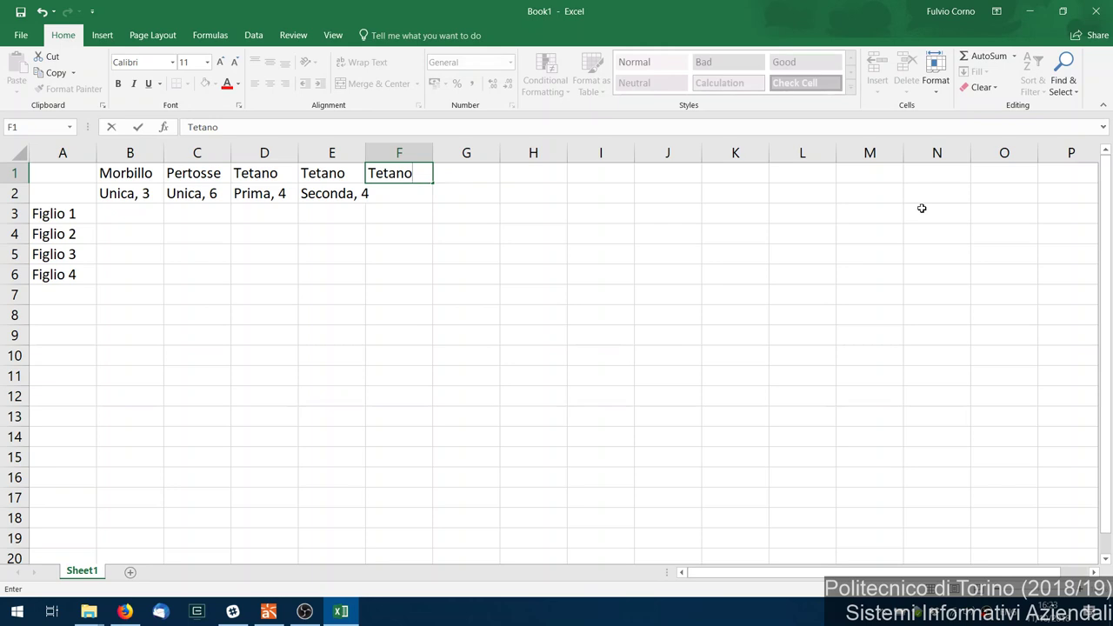
key(Return)
text(S)
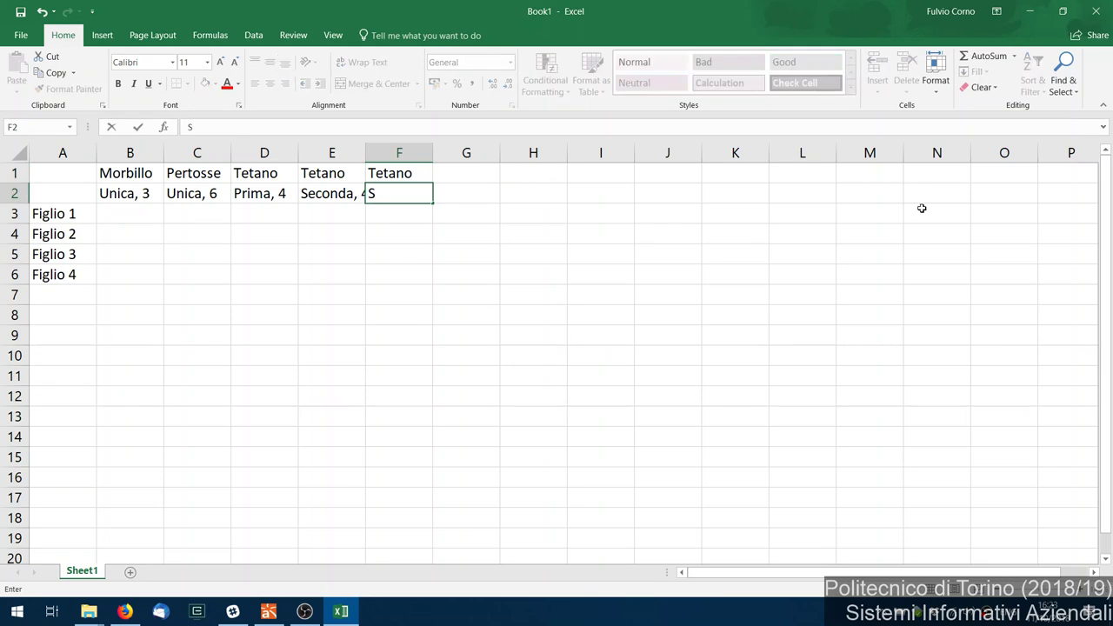
key(BackSpace)
text(Terza, 5)
key(Return)
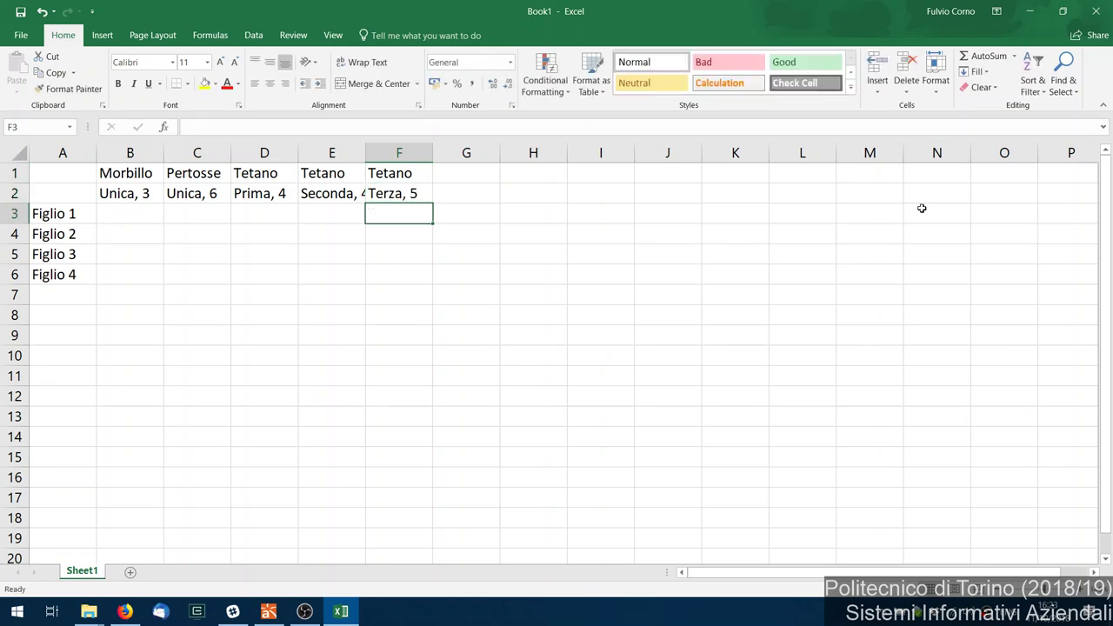
drag(366, 149, 378, 150)
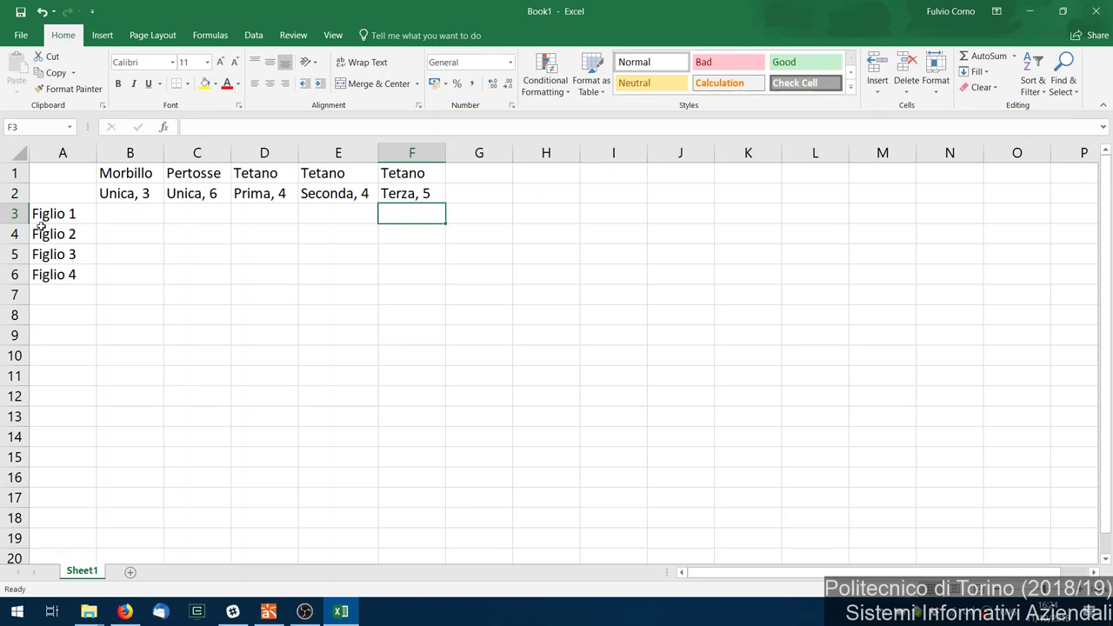
Step: Mark the doses received by Figlio 1 with an "X" in B3, D3 and E3
click(73, 214)
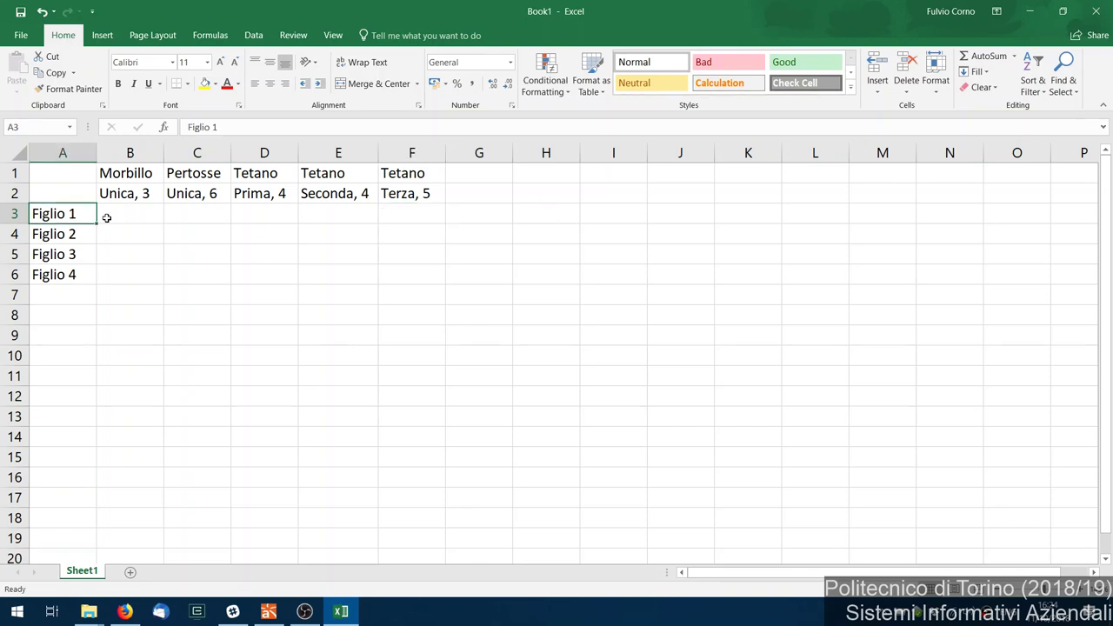
drag(107, 216, 395, 206)
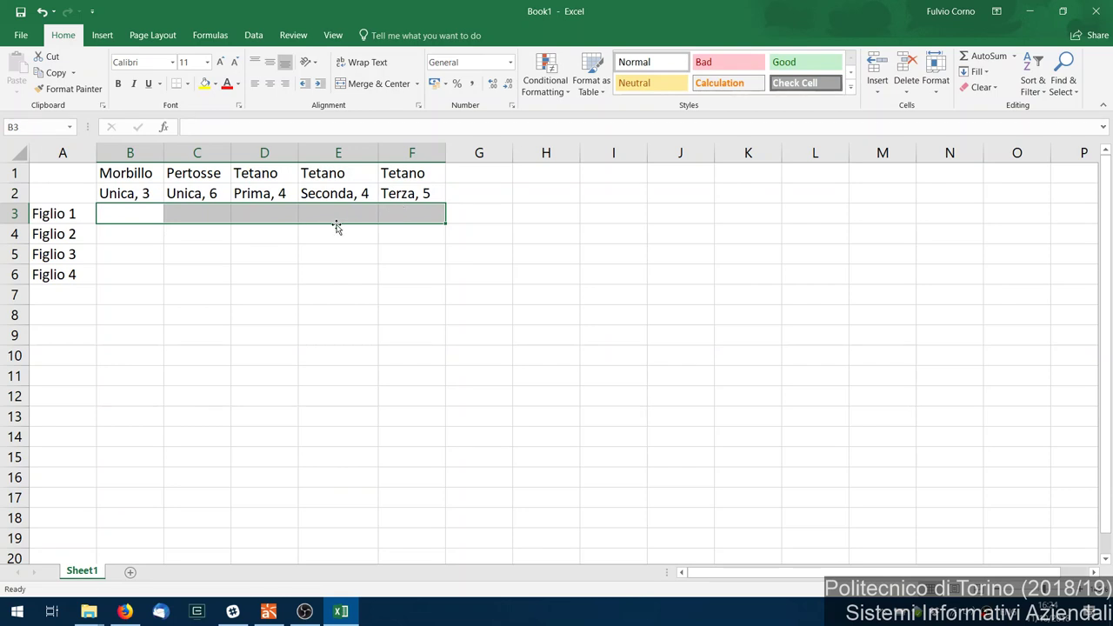
click(134, 213)
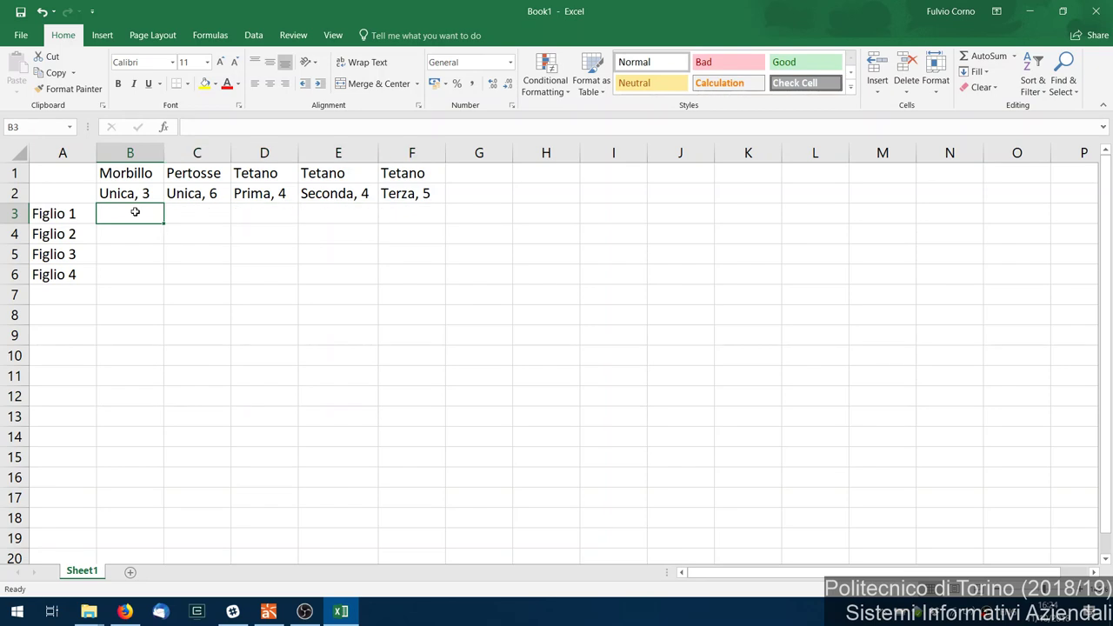
text(X)
key(Tab)
key(Tab)
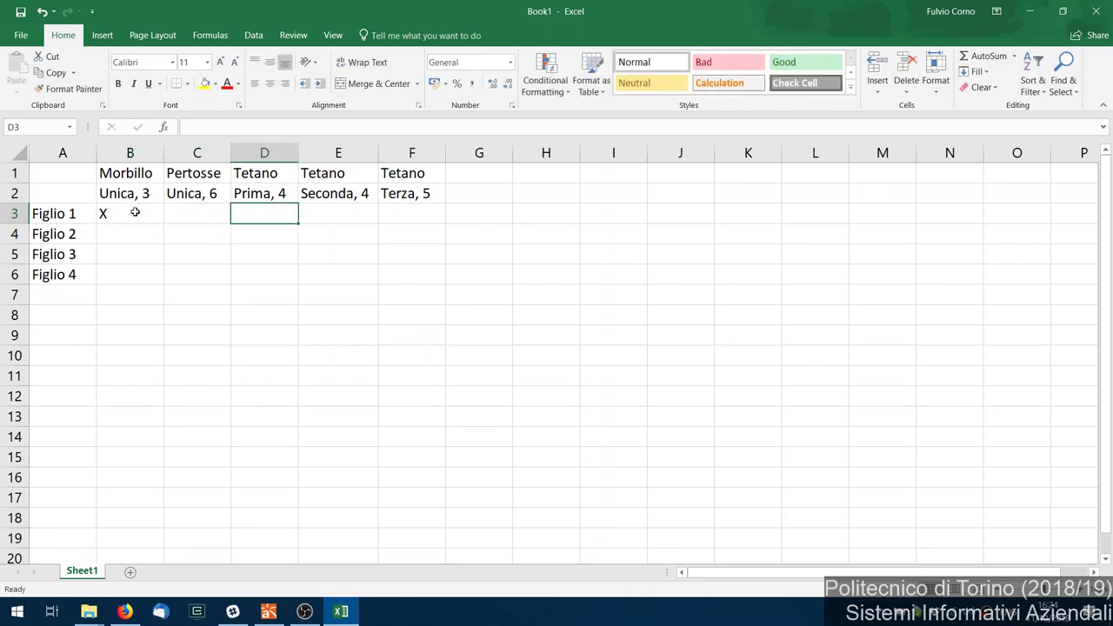
key(shift+Right)
text(X)
key(Tab)
text(X)
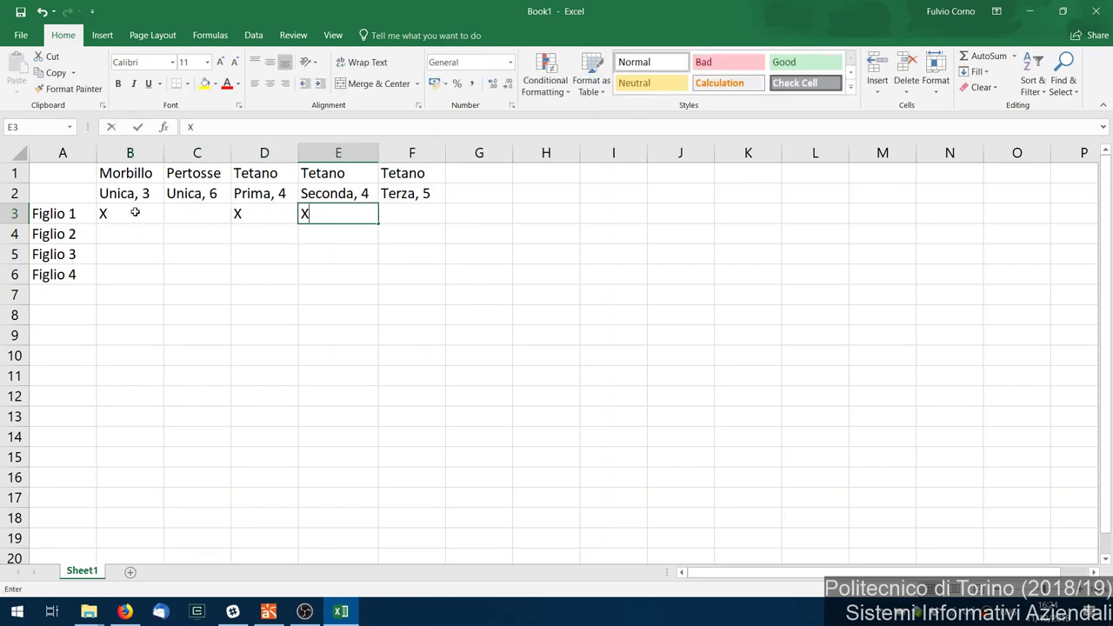
key(Down)
Step: Mark every dose for Figlio 2 with an "X" in cells B4 through F4
click(130, 236)
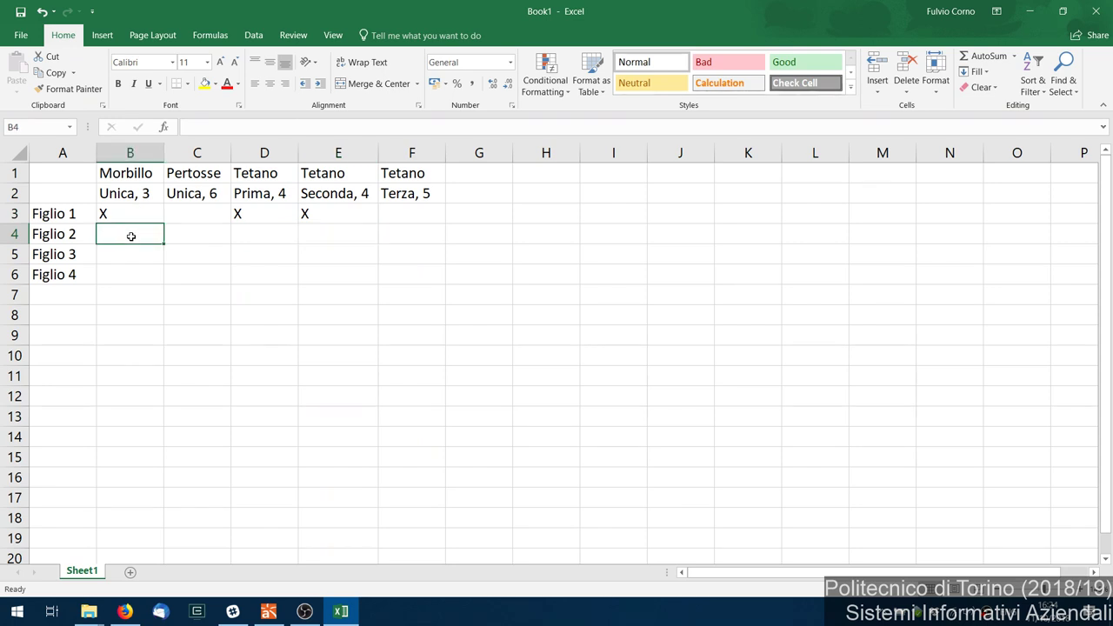
text(X)
key(Tab)
text(X)
key(Tab)
text(X)
key(shift+Right)
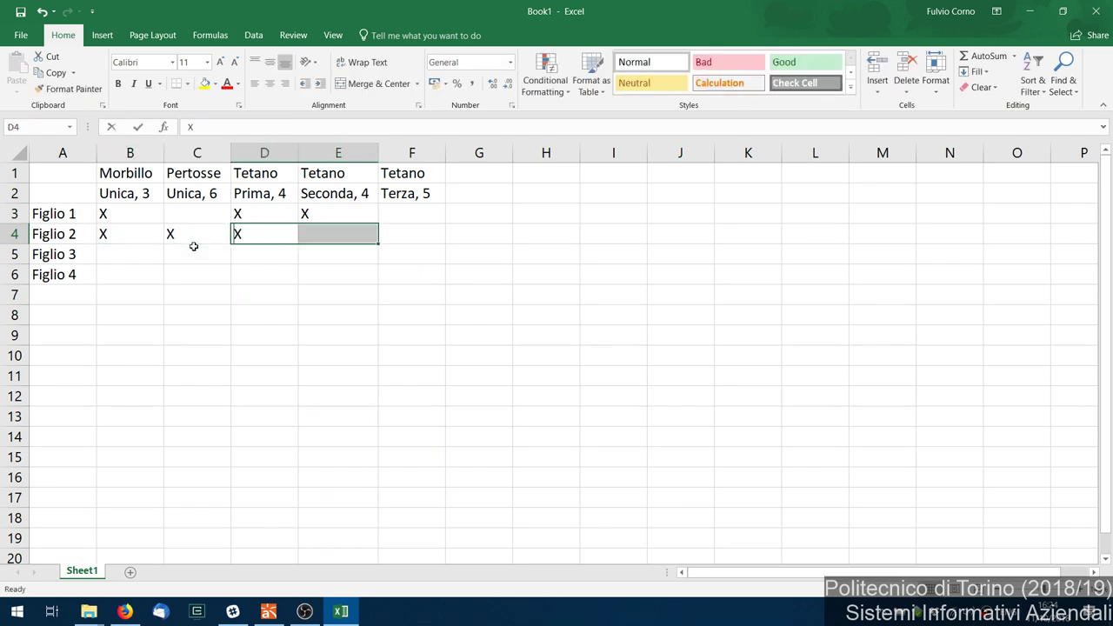
key(Tab)
text(X)
key(Tab)
text(X)
key(Return)
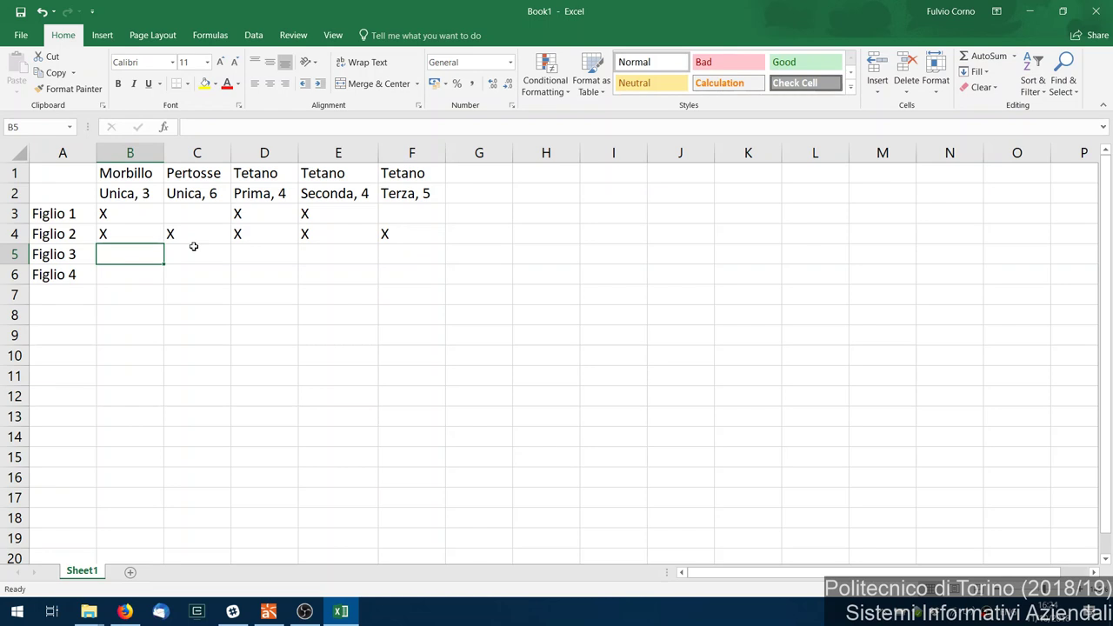
Step: Mark the doses for Figlio 3 with an "X" in cells C5 through F5, leaving B5 empty
key(Tab)
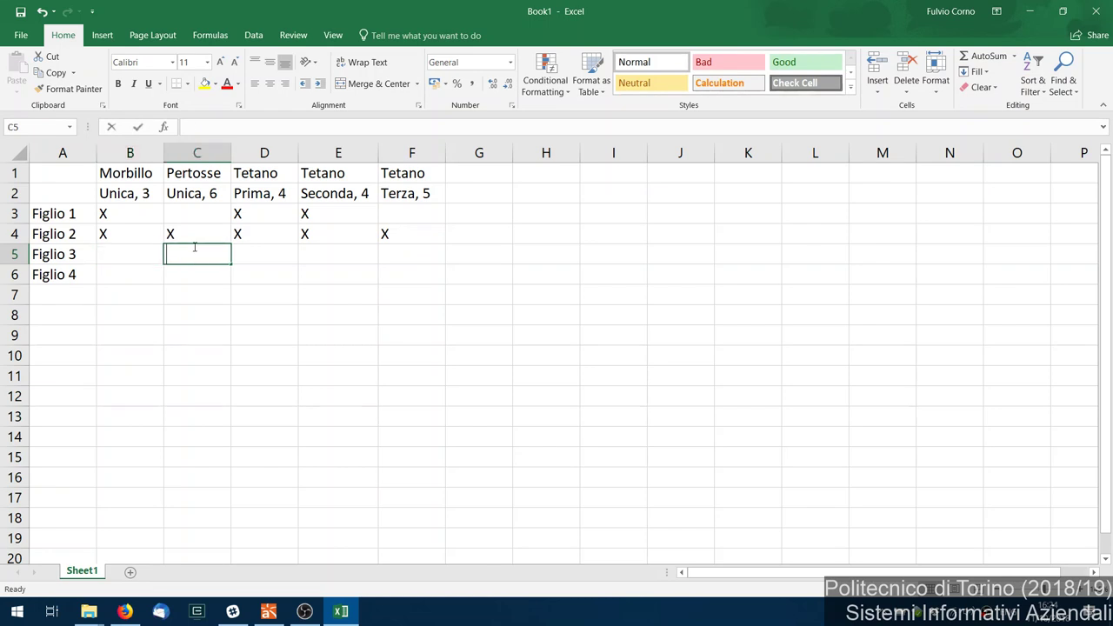
text(X)
key(Tab)
text(X)
key(Tab)
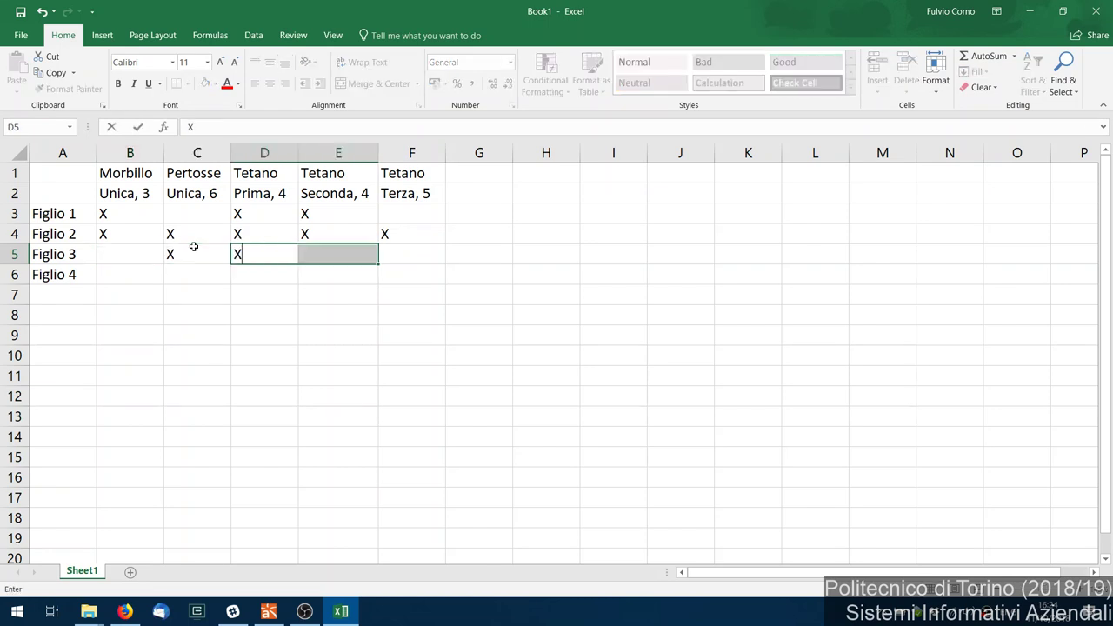
text(X)
key(Tab)
text(X)
key(Return)
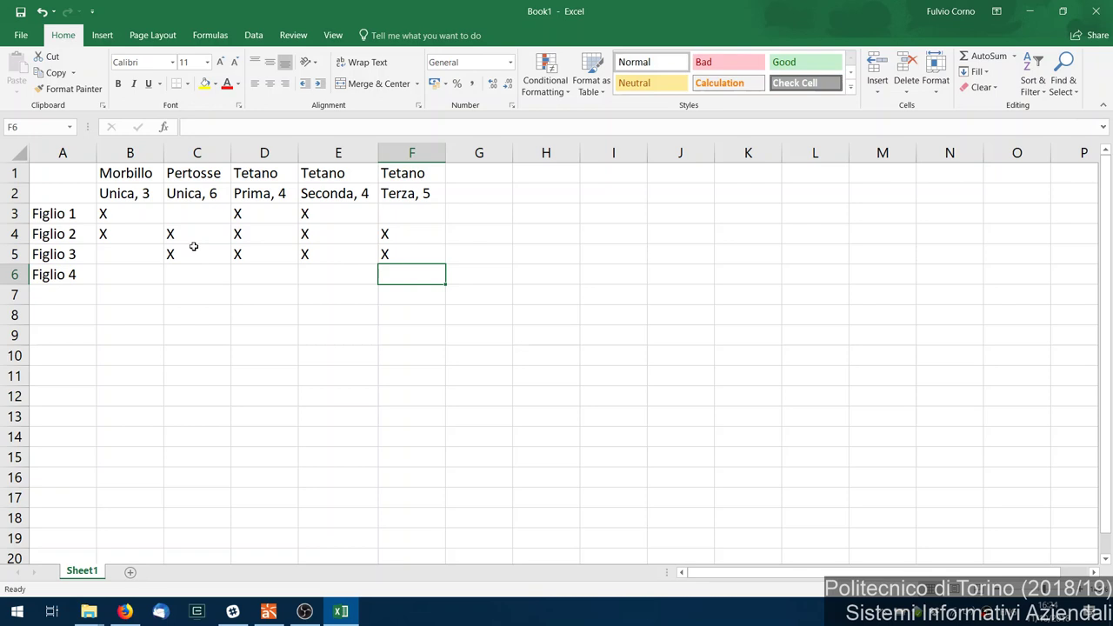
Step: Compare the table's vaccine headers and dose marks with the Vaccinazione and Vaccino classes in the Astah diagram
key(Left)
key(Left)
key(Left)
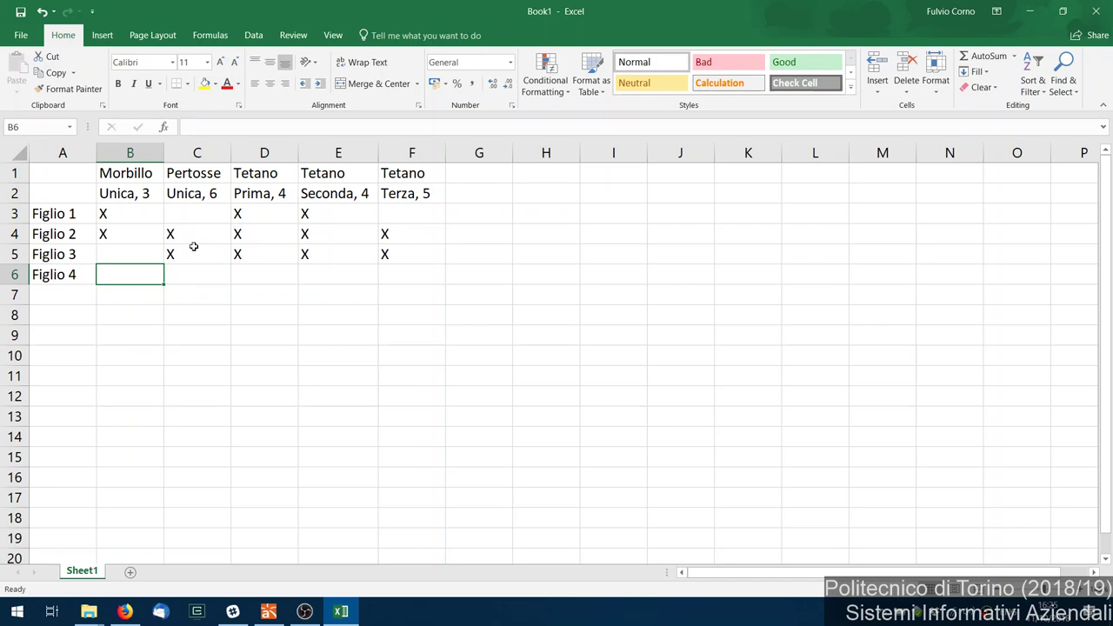
click(115, 208)
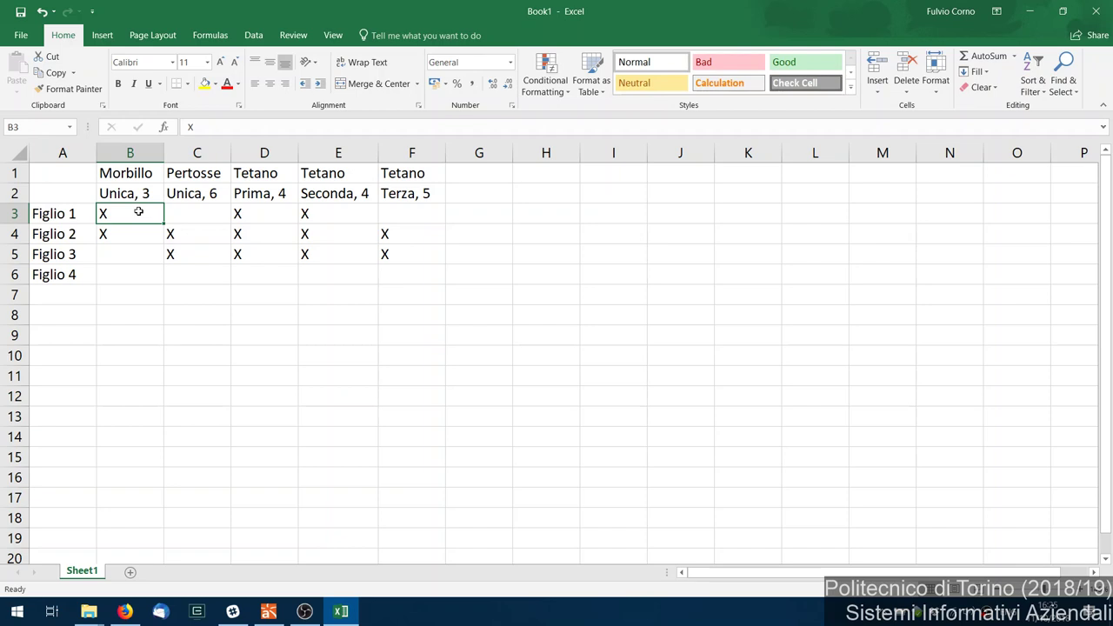
key(alt+Tab)
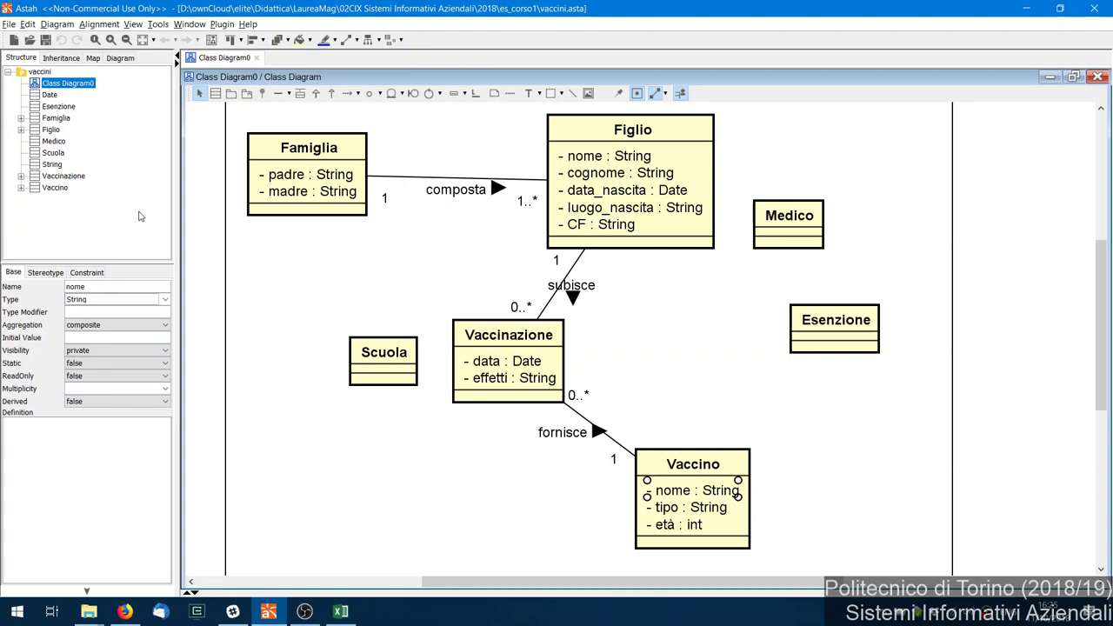
key(alt+Tab)
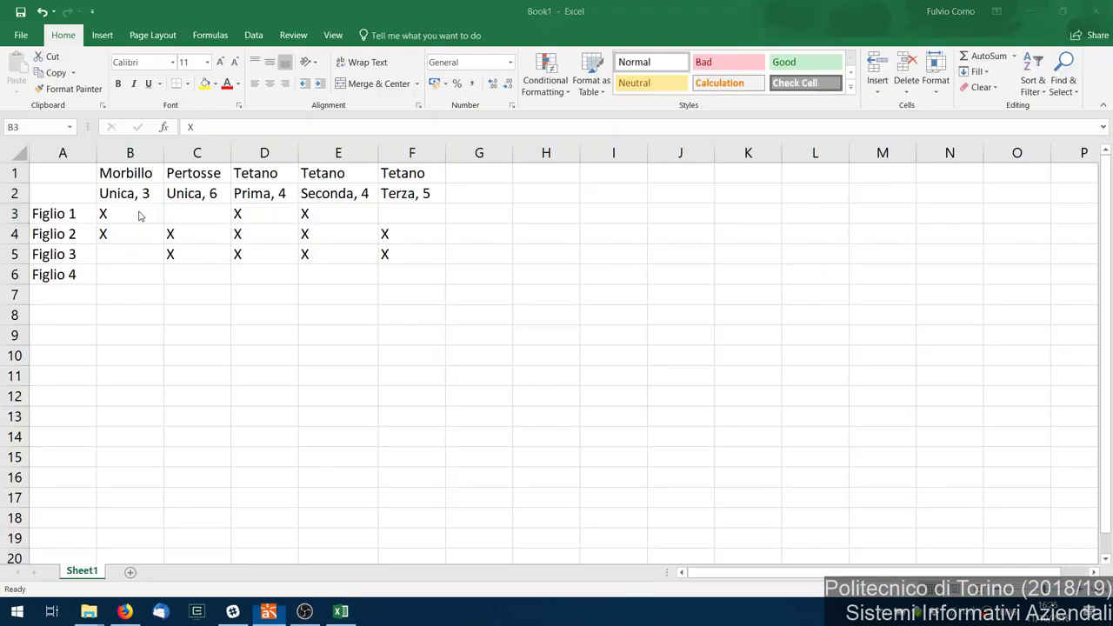
click(139, 211)
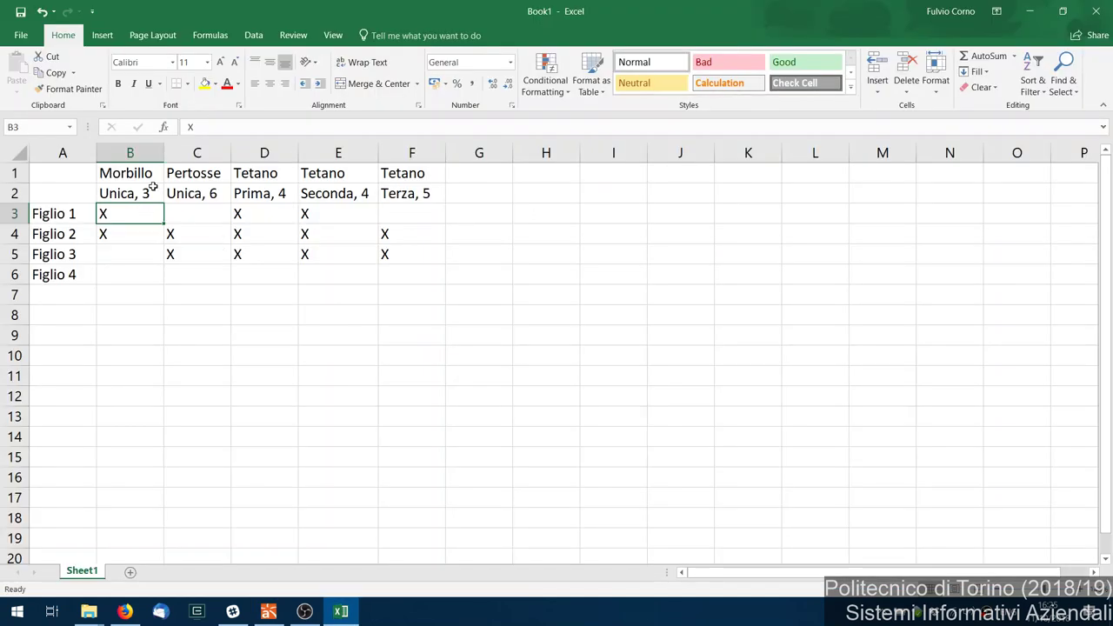
drag(141, 177, 138, 186)
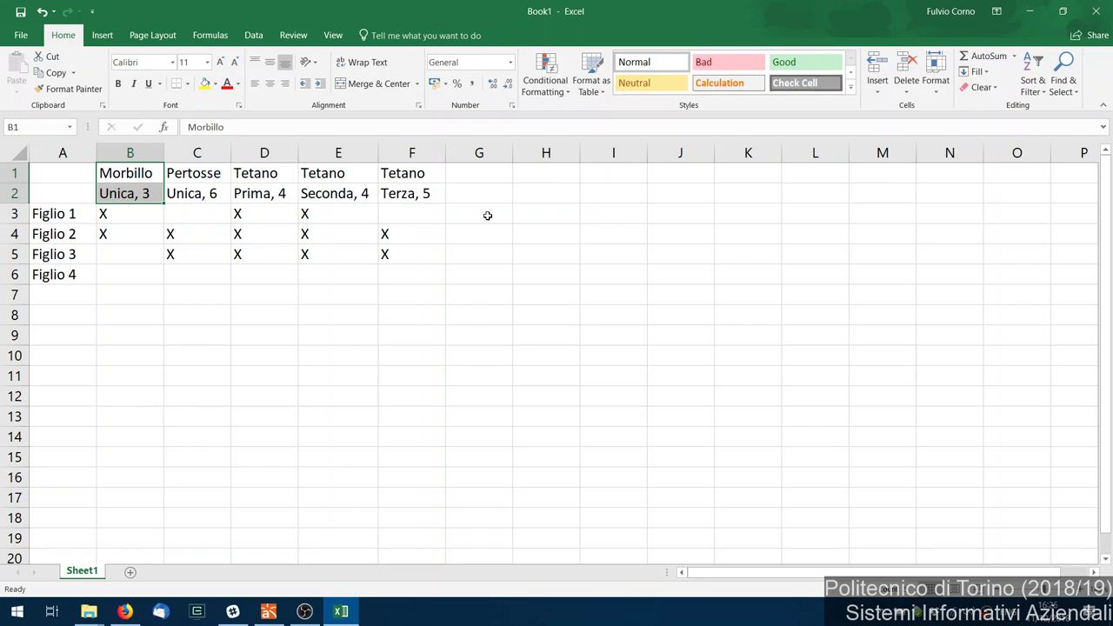
drag(172, 173, 174, 194)
drag(260, 173, 392, 187)
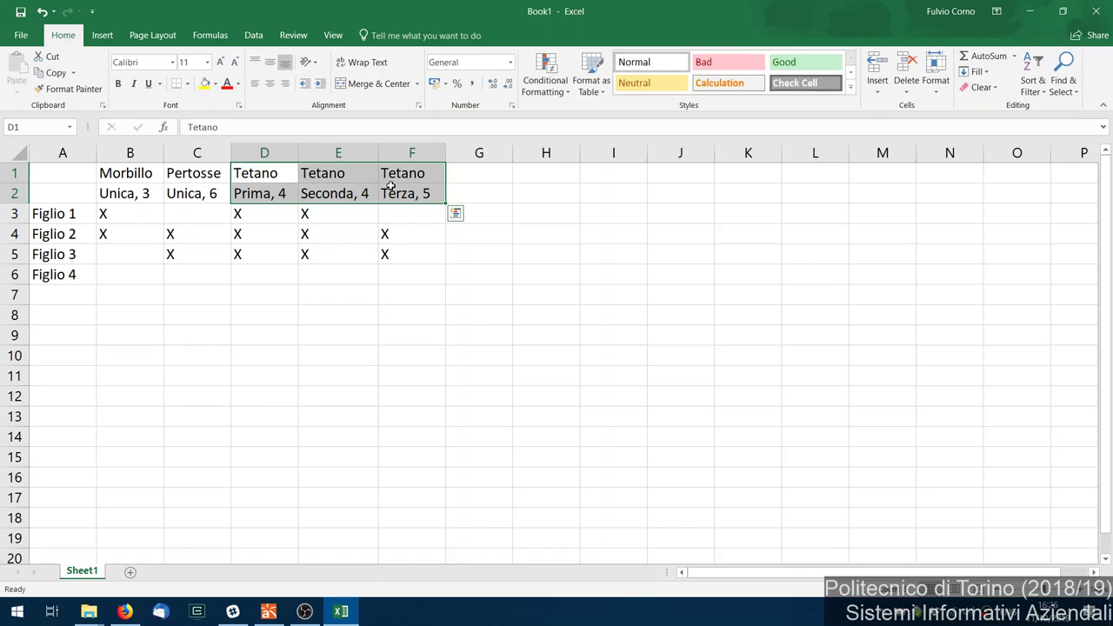
key(alt+Tab)
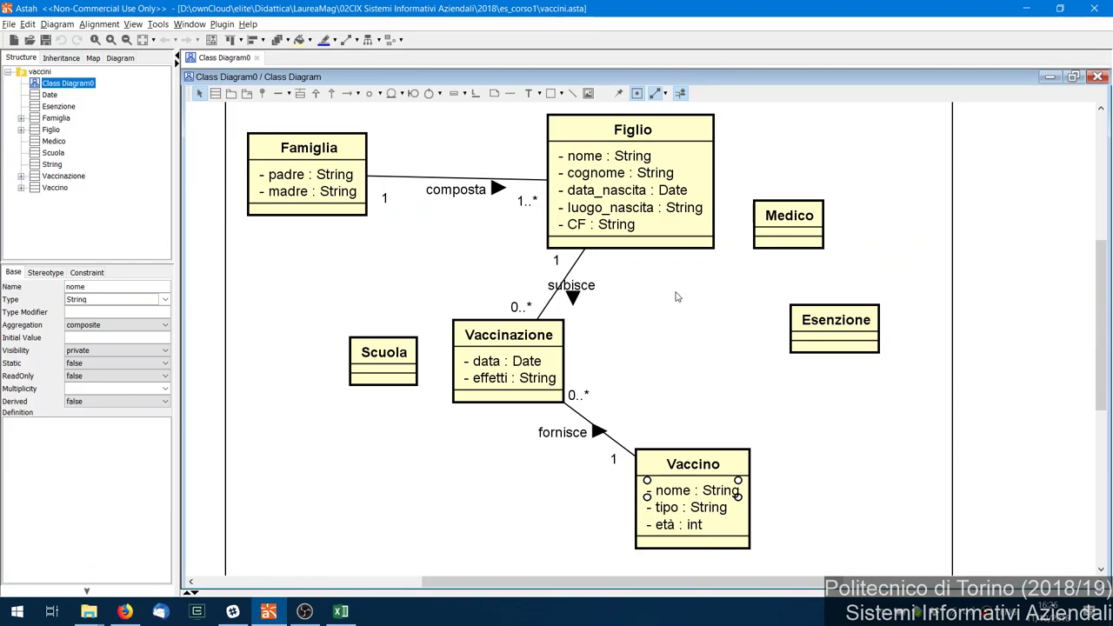
key(alt+Tab)
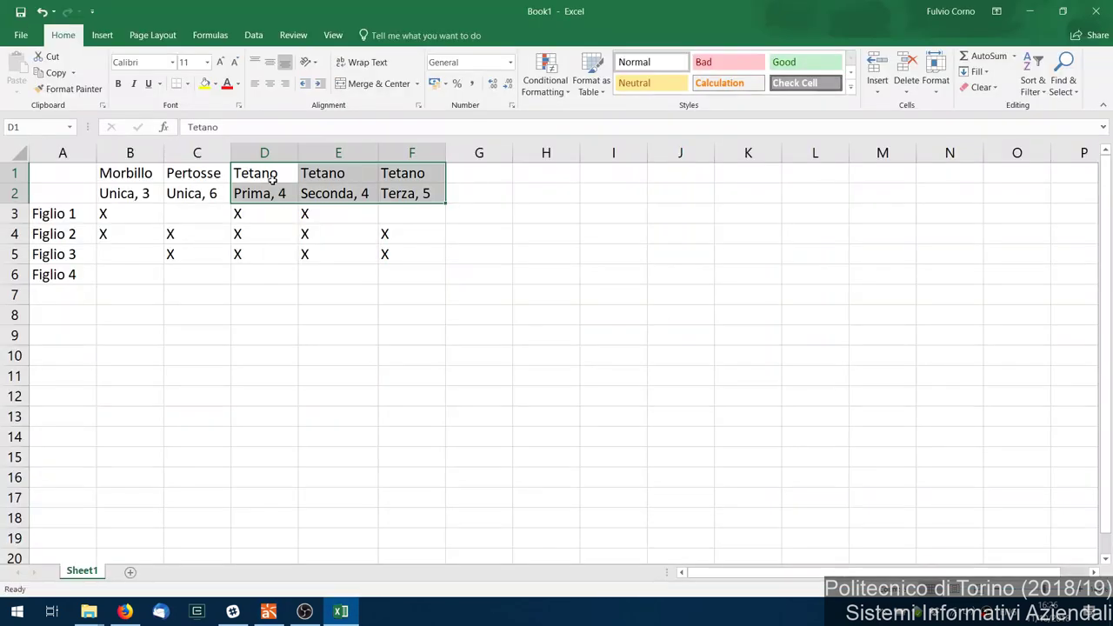
key(alt+Tab)
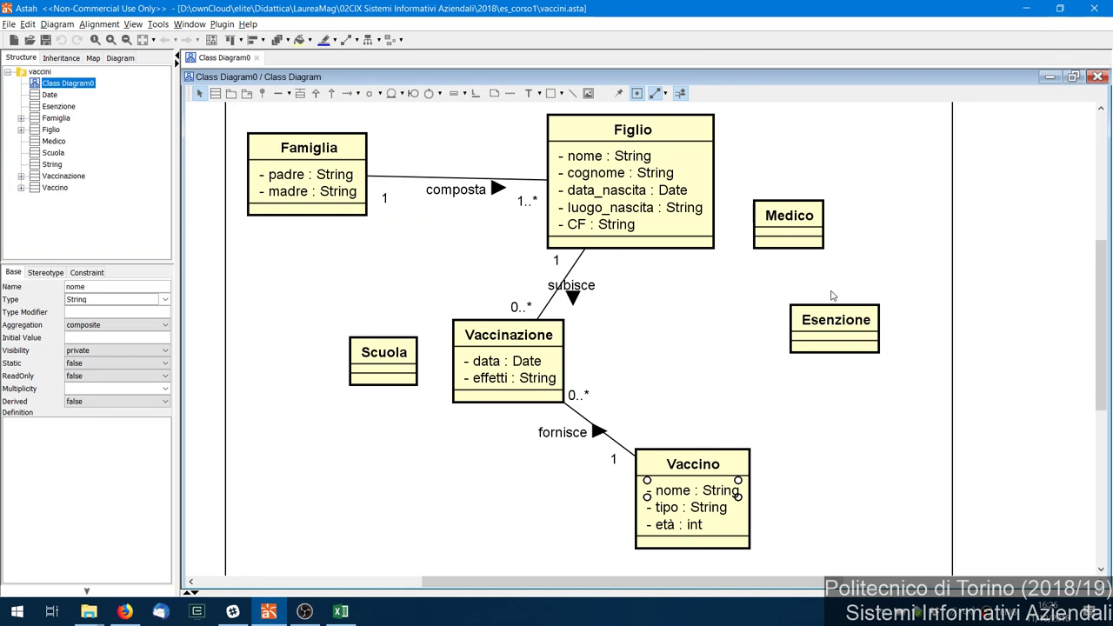
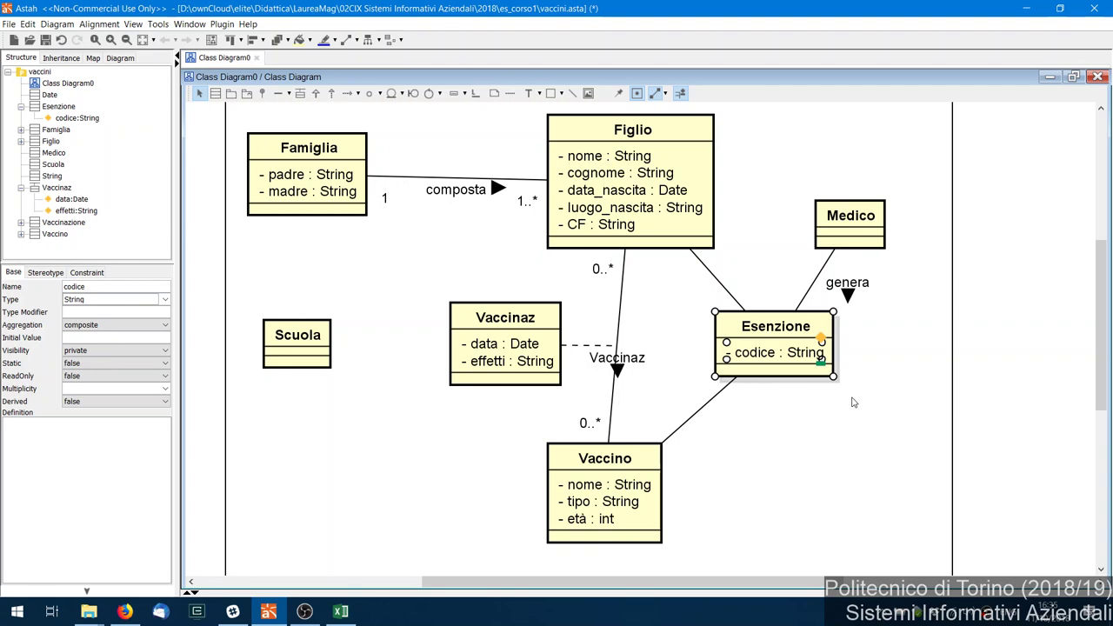
Step: Move the Medico class up and set the genera association's multiplicities to 0..* at Esenzione and 1 at Medico
drag(842, 226, 856, 193)
click(795, 292)
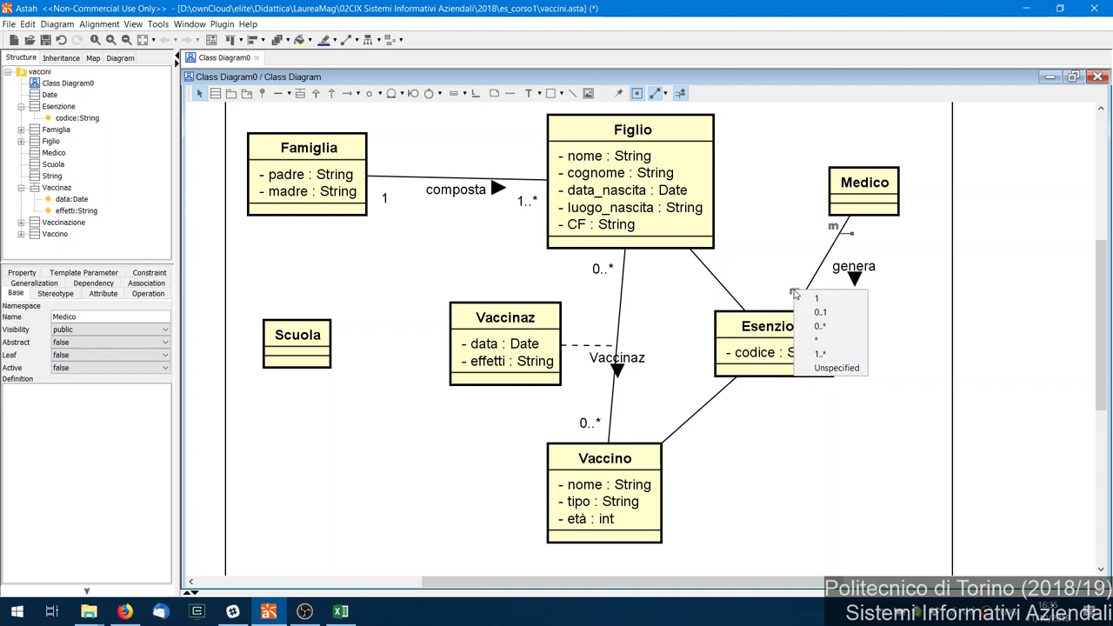
click(820, 326)
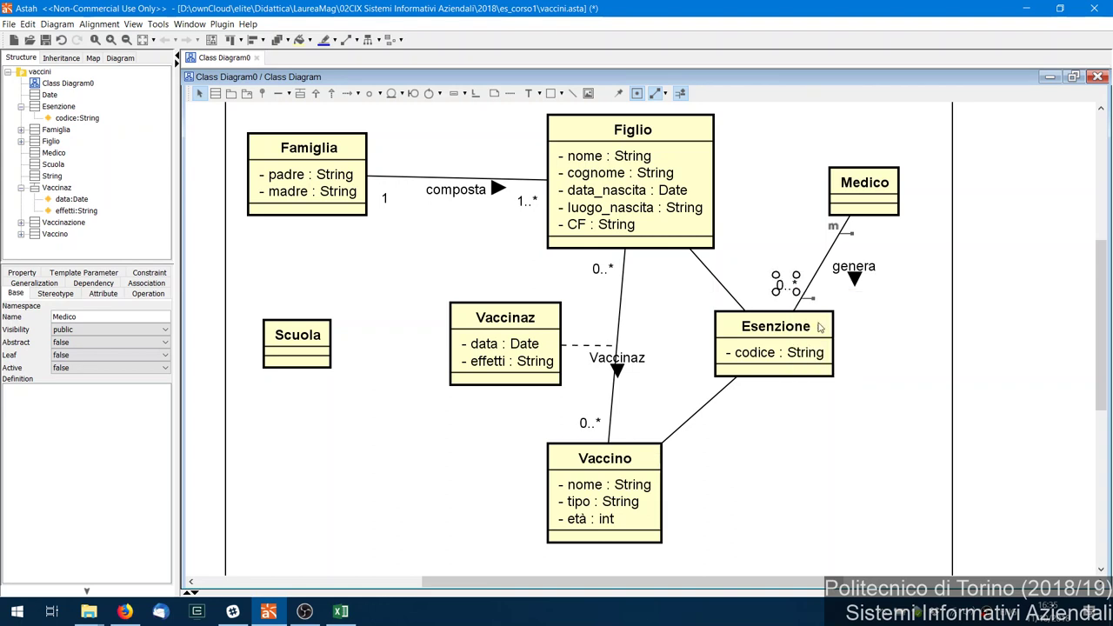
click(905, 345)
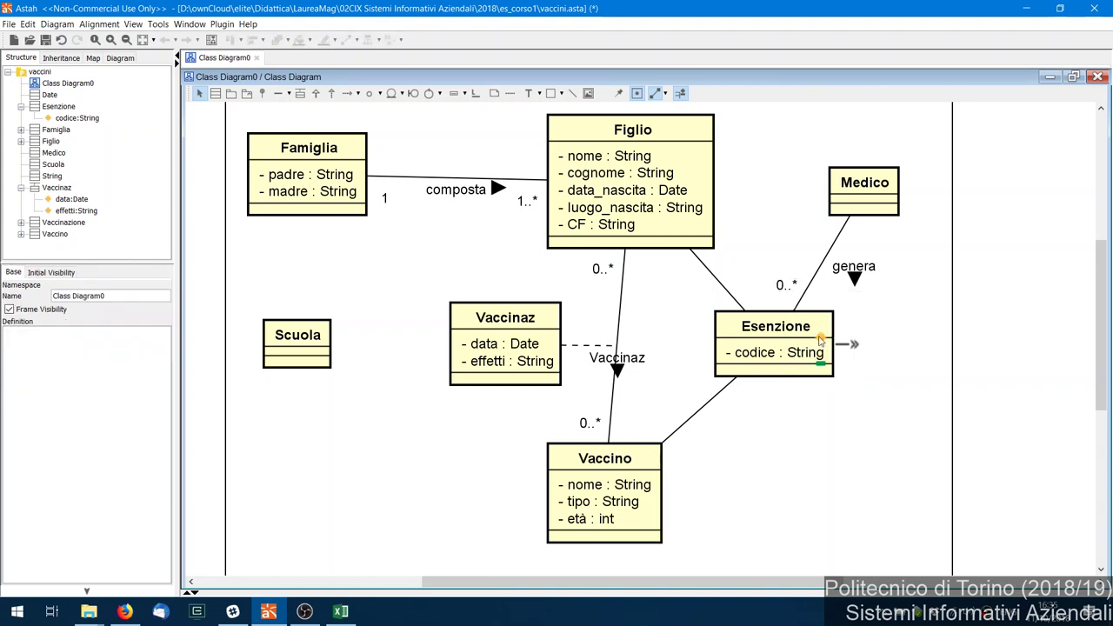
click(842, 231)
click(859, 235)
Step: Set multiplicity 1 at the Figlio and Vaccino ends of their associations with Esenzione
mouse_move(695, 268)
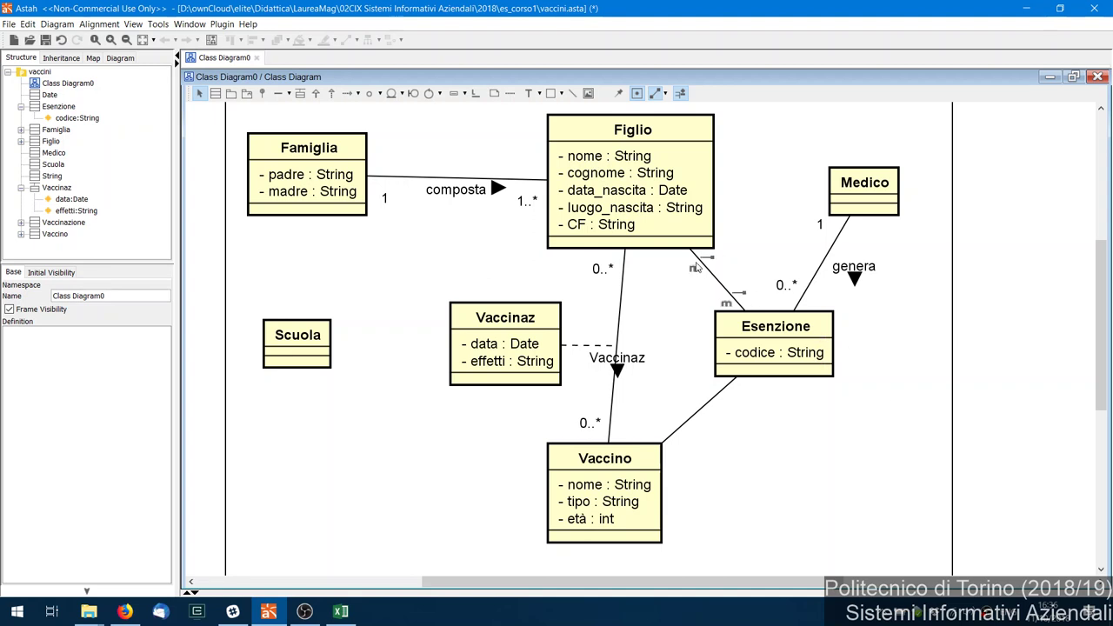
click(695, 270)
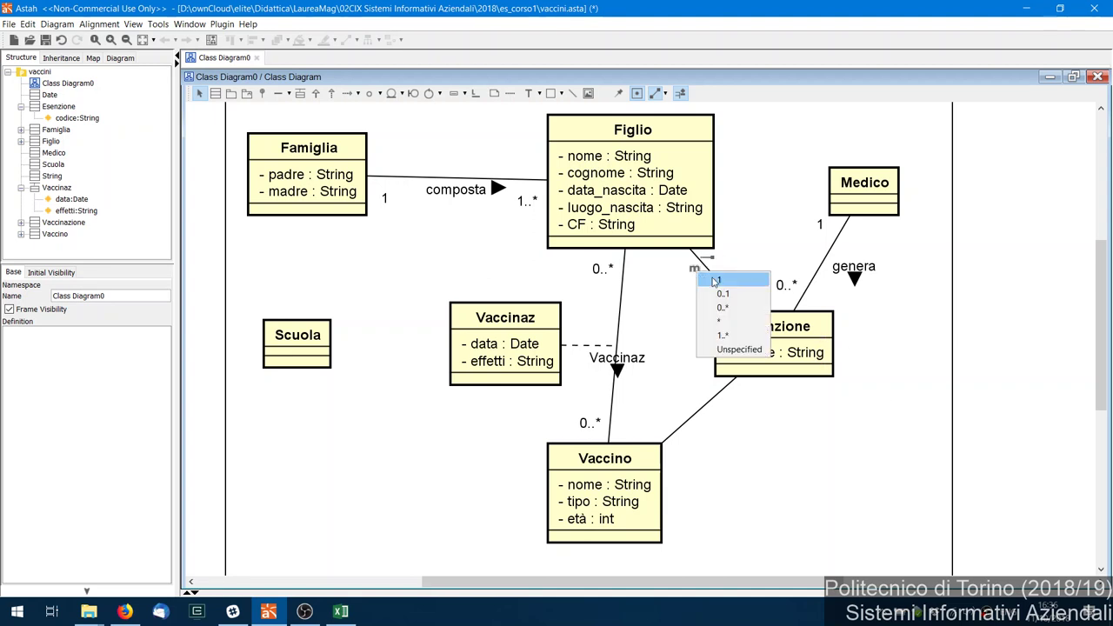
click(715, 281)
click(676, 430)
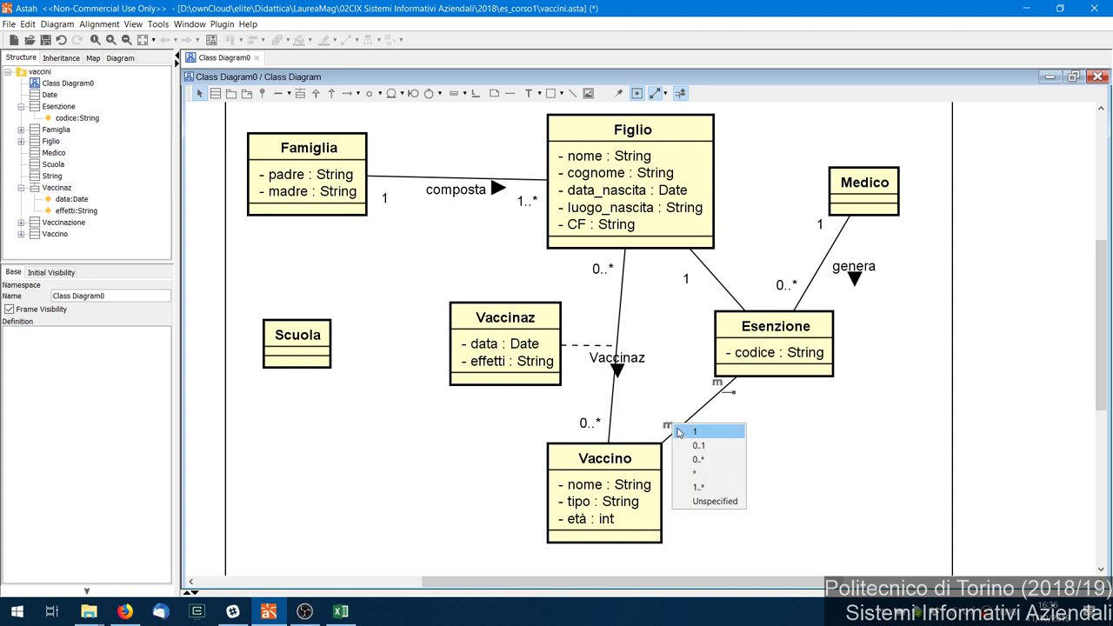
click(680, 432)
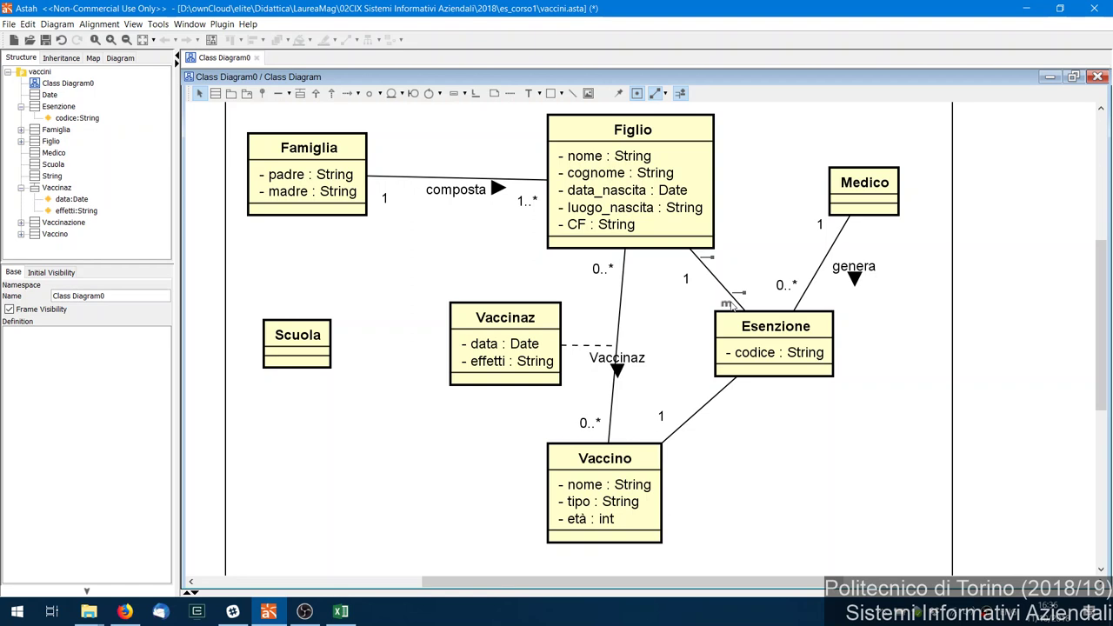
Step: Set multiplicity 0..* at the Esenzione end of its Figlio and Vaccino associations, and shift the Figlio one clear of the class box
click(733, 304)
click(755, 333)
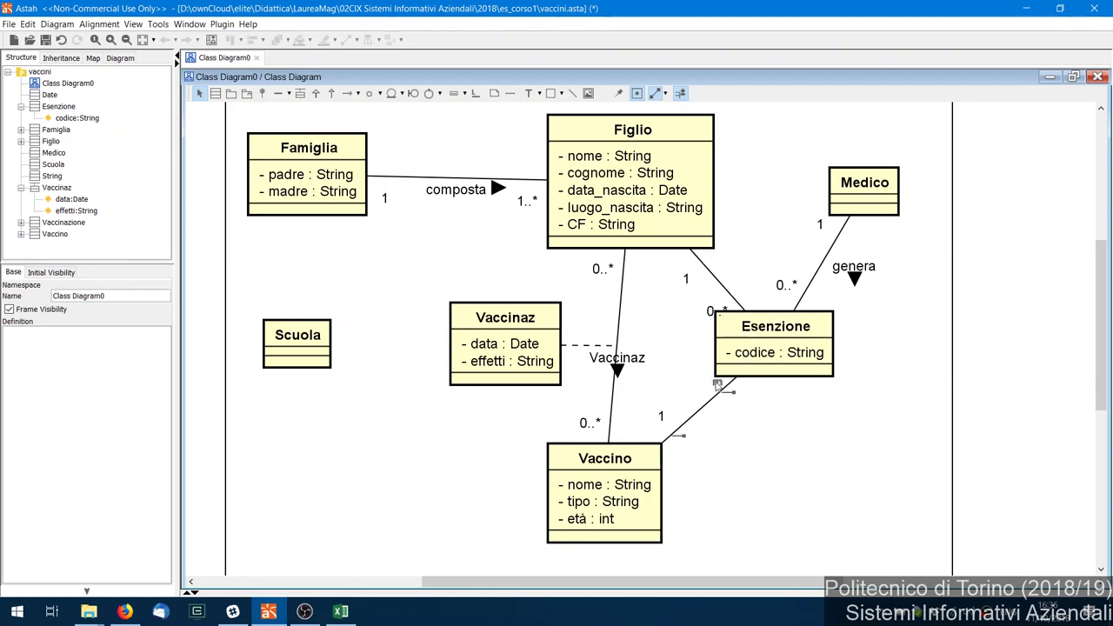
click(717, 385)
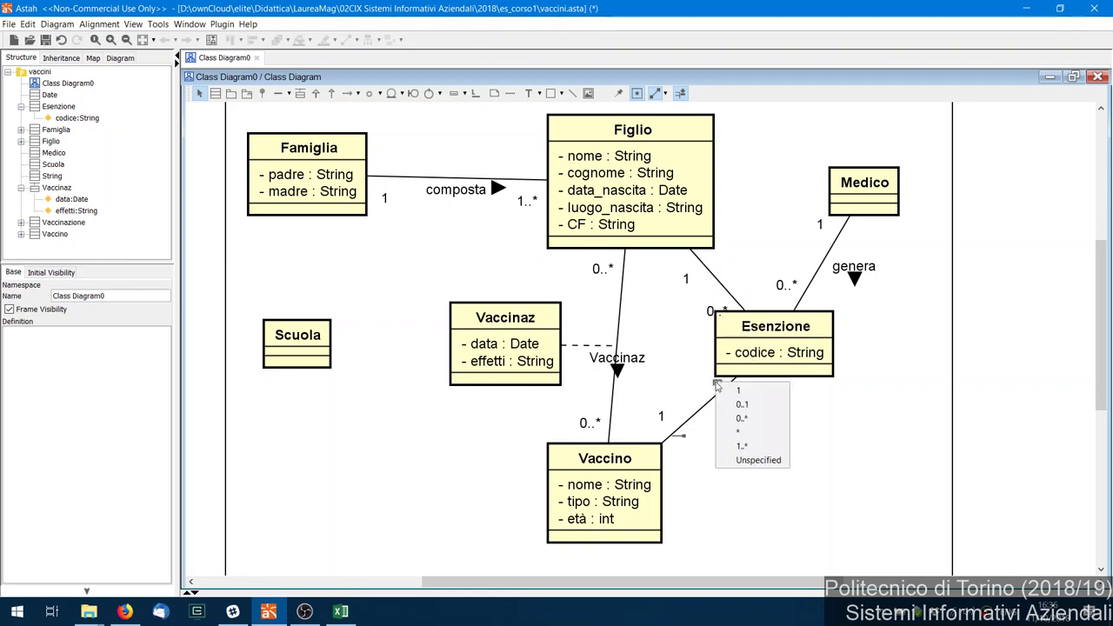
click(742, 419)
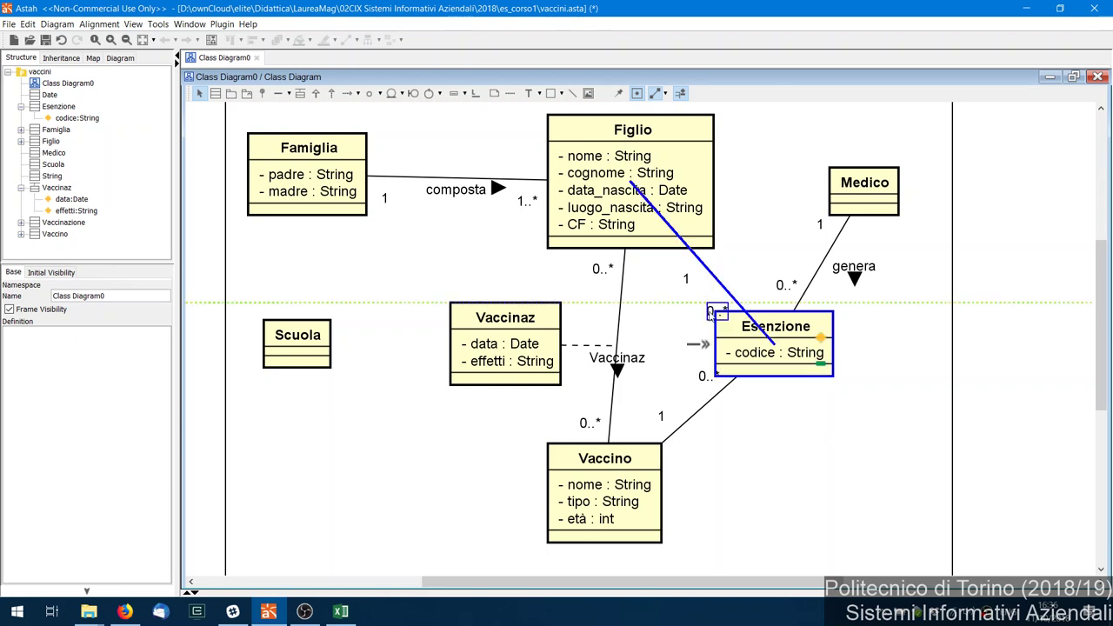
click(721, 286)
click(765, 266)
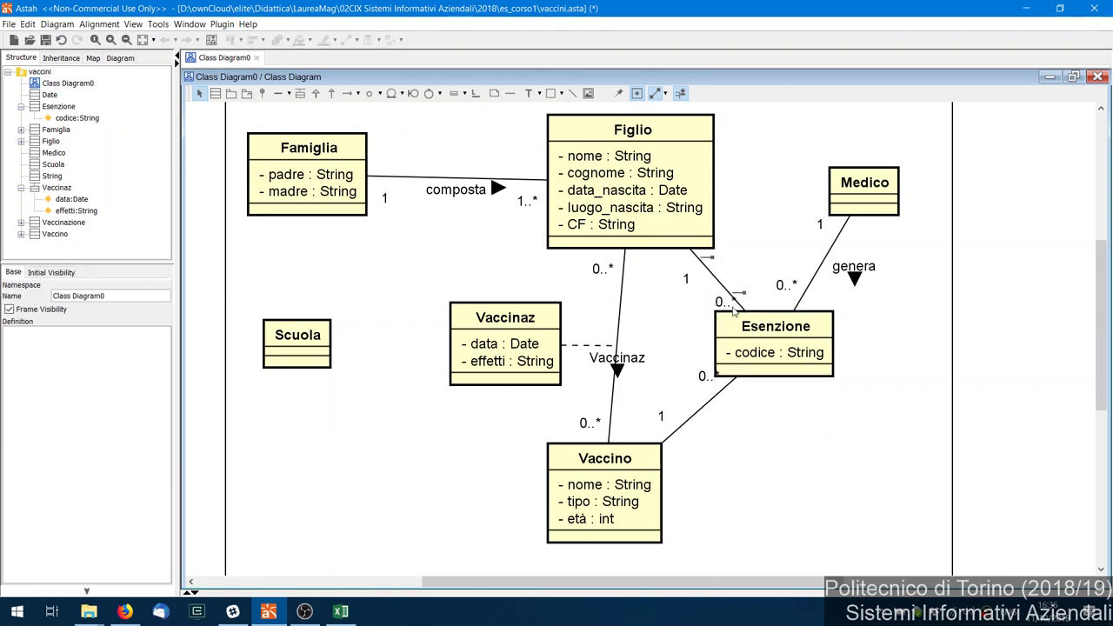
click(731, 304)
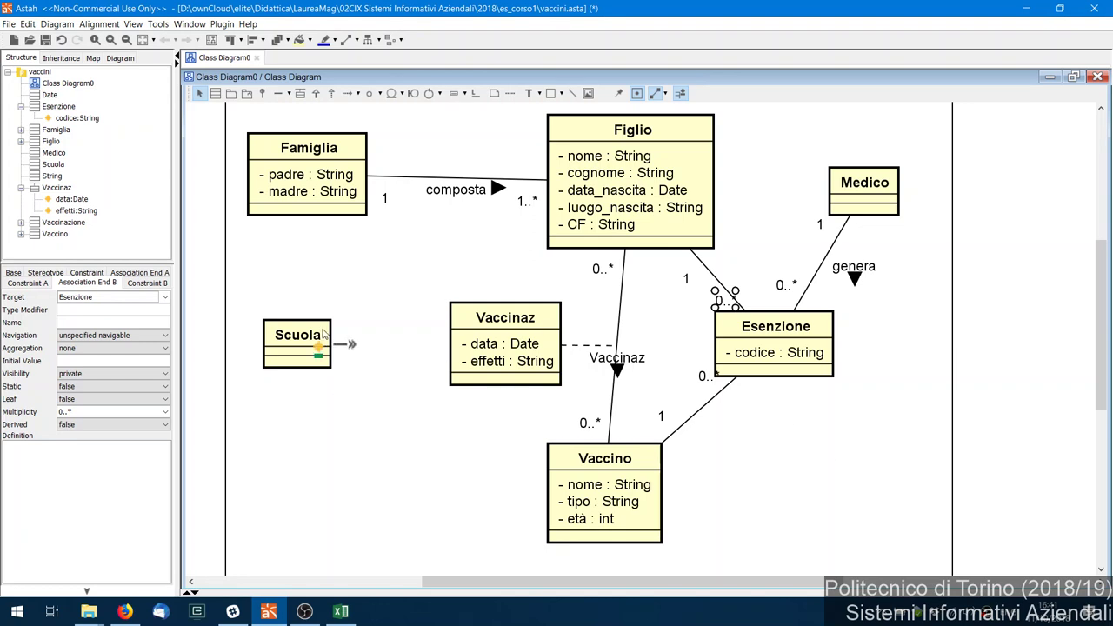
Step: Move the Scuola class slightly closer to Figlio and draw an association from Figlio to Scuola
drag(328, 329, 354, 321)
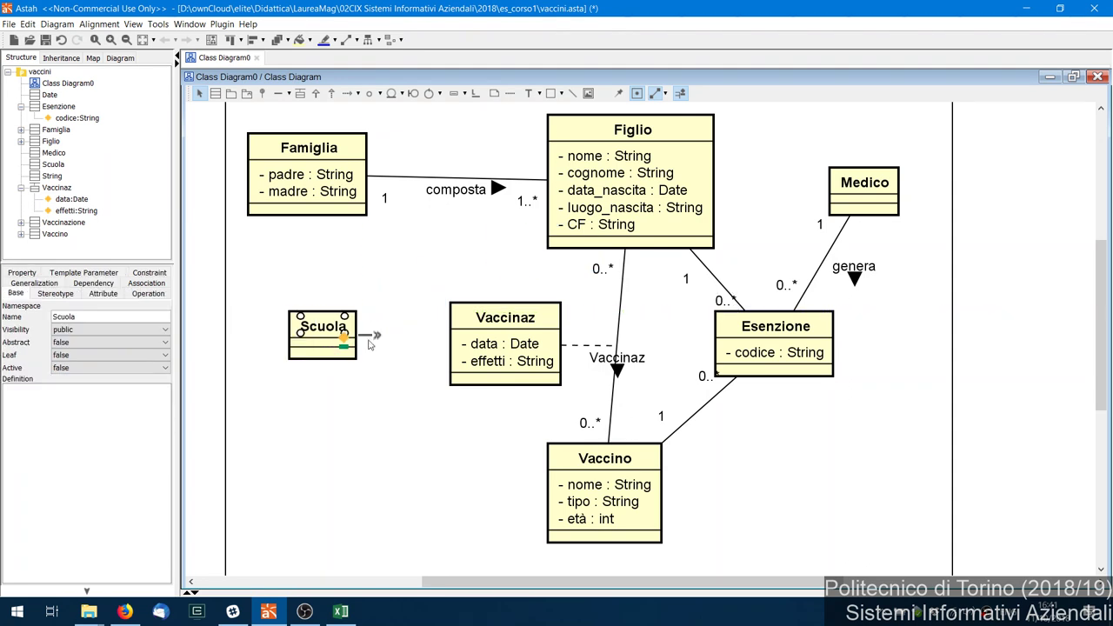
drag(548, 193, 326, 354)
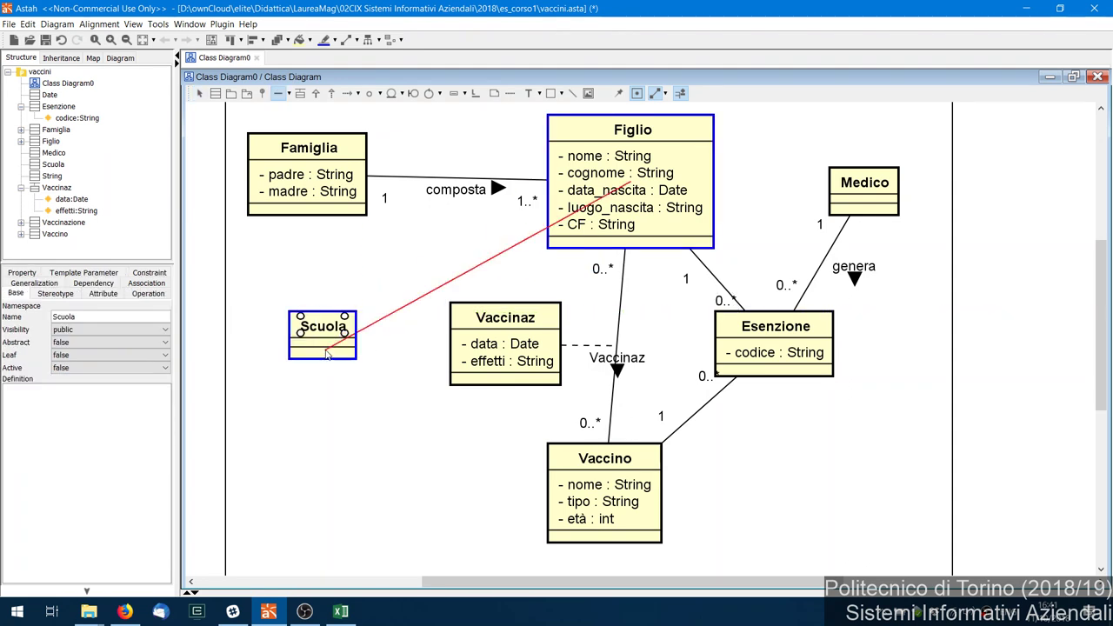
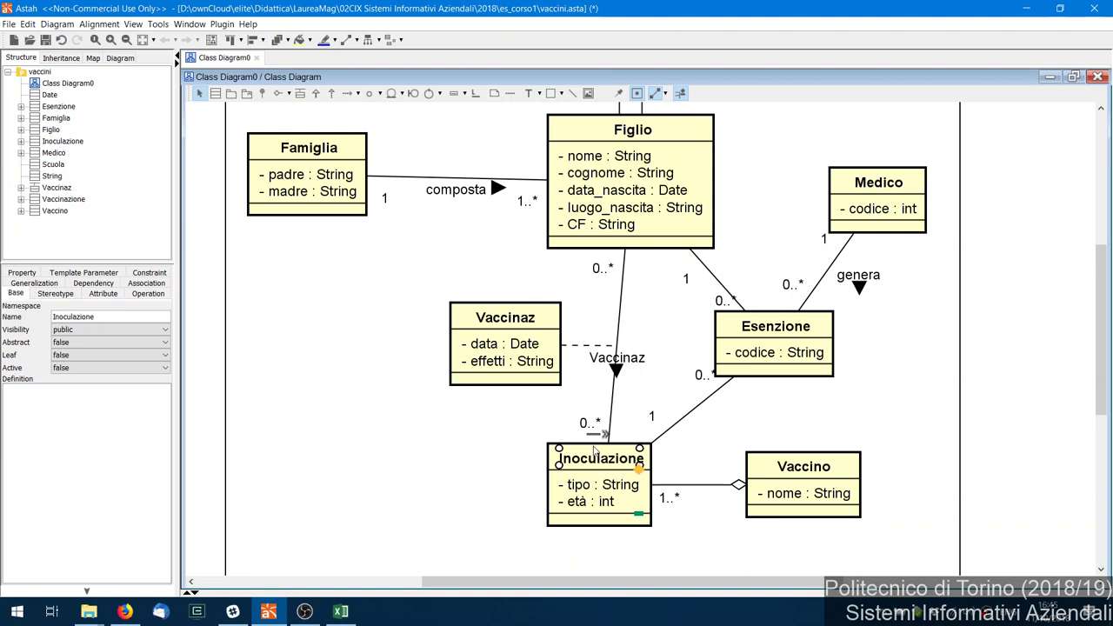
Step: Reattach the Esenzione association from the Inoculazione class to the Vaccino class
click(427, 468)
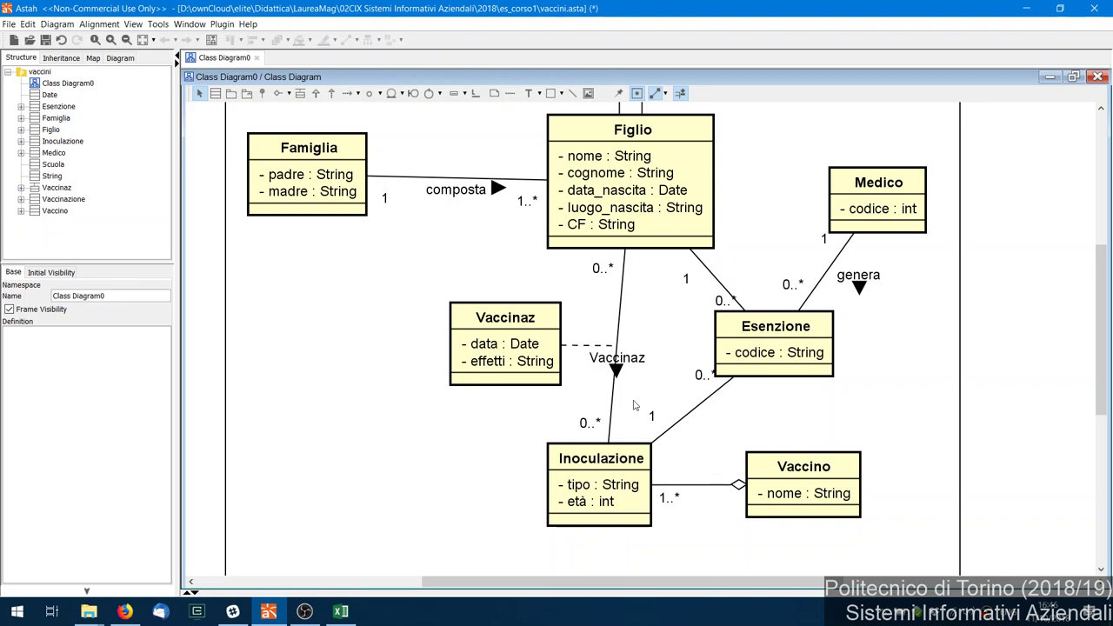
click(682, 421)
drag(650, 444, 799, 459)
click(939, 457)
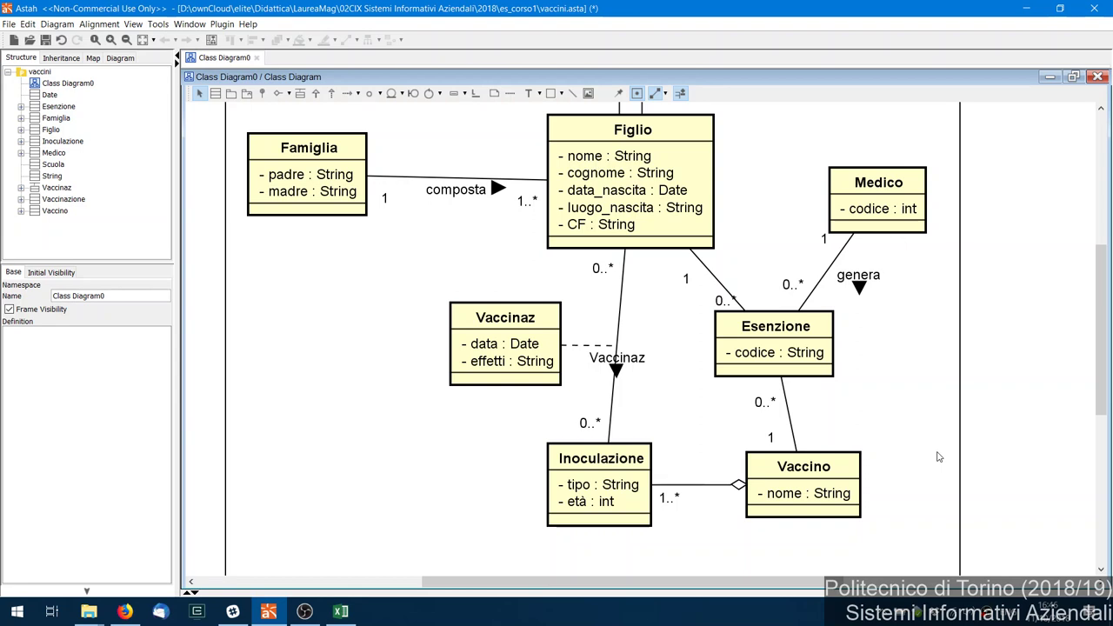
Step: Switch to the Excel vaccine table and insert four blank rows between the vaccine names and the dose row
click(341, 612)
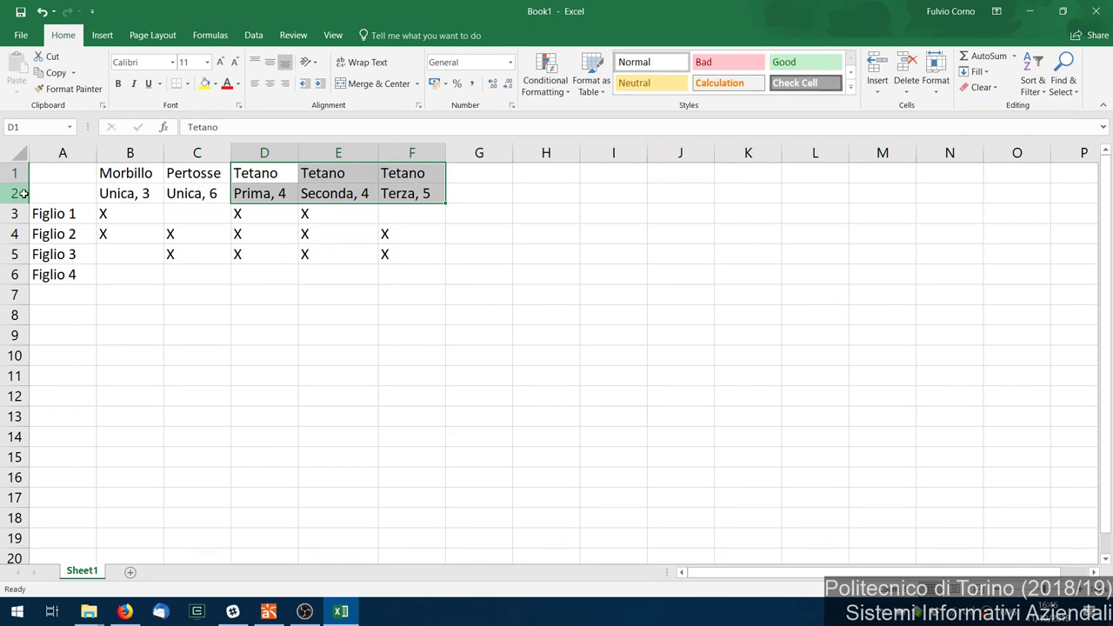
drag(17, 193, 16, 254)
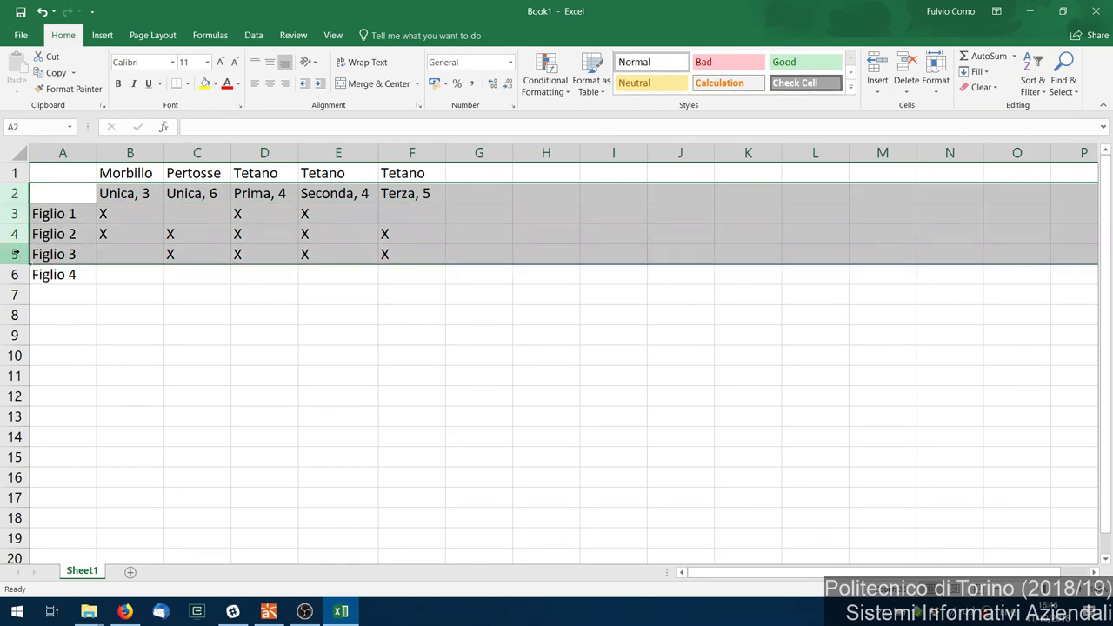
right_click(15, 253)
click(83, 356)
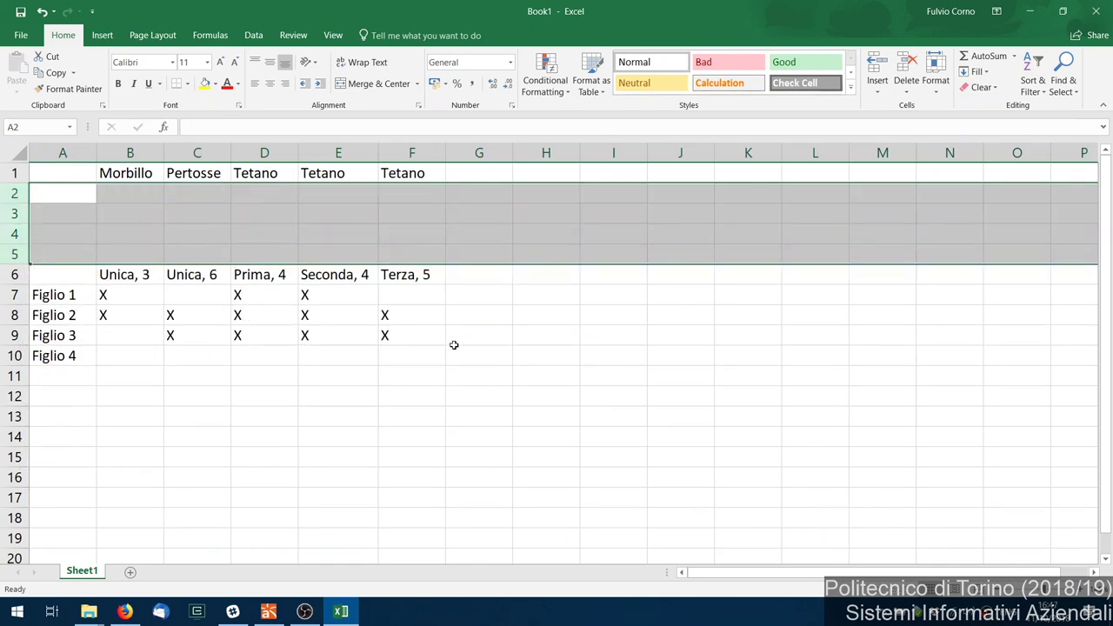
click(454, 345)
Step: Clear the repeated Tetano headings in E1:F1 and move the remaining Tetano heading from D1 to E1
drag(323, 173, 411, 173)
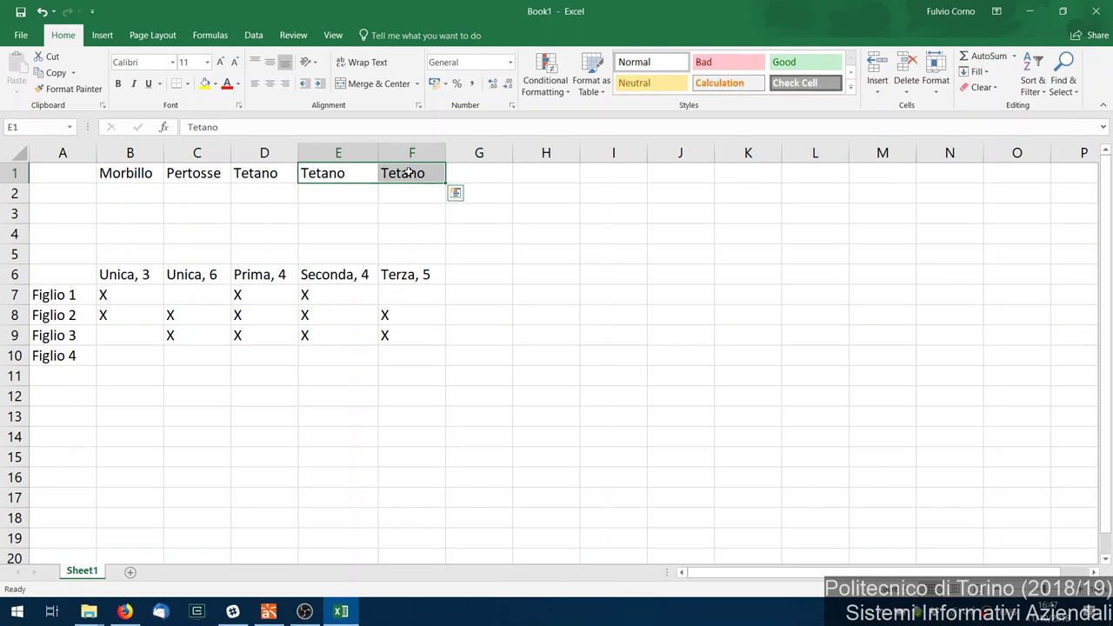
key(Delete)
click(129, 277)
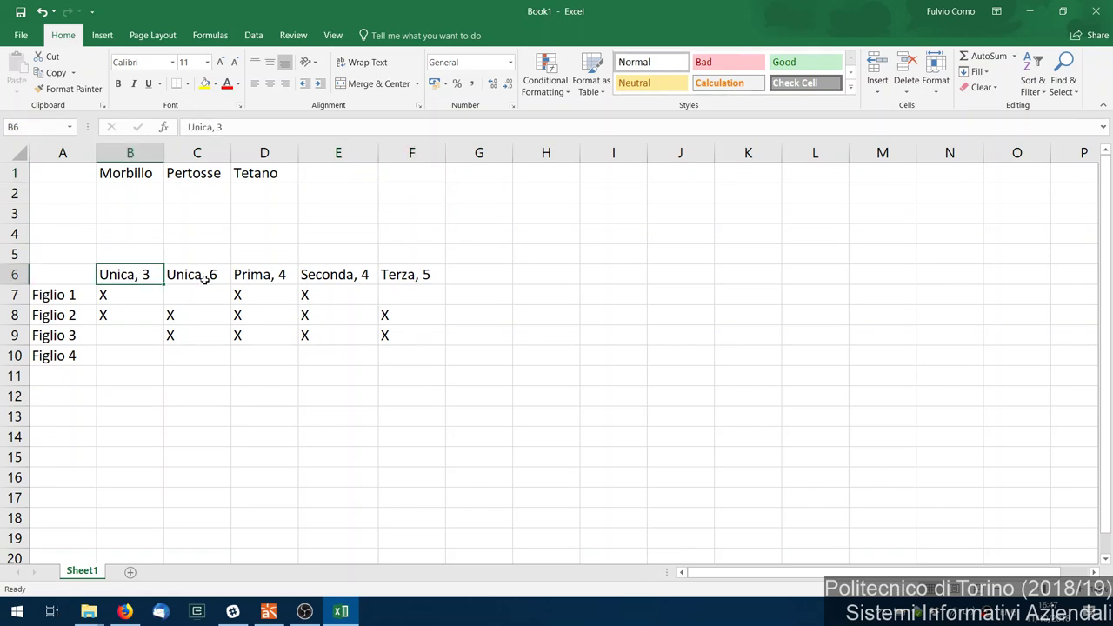
click(204, 277)
click(261, 277)
click(322, 275)
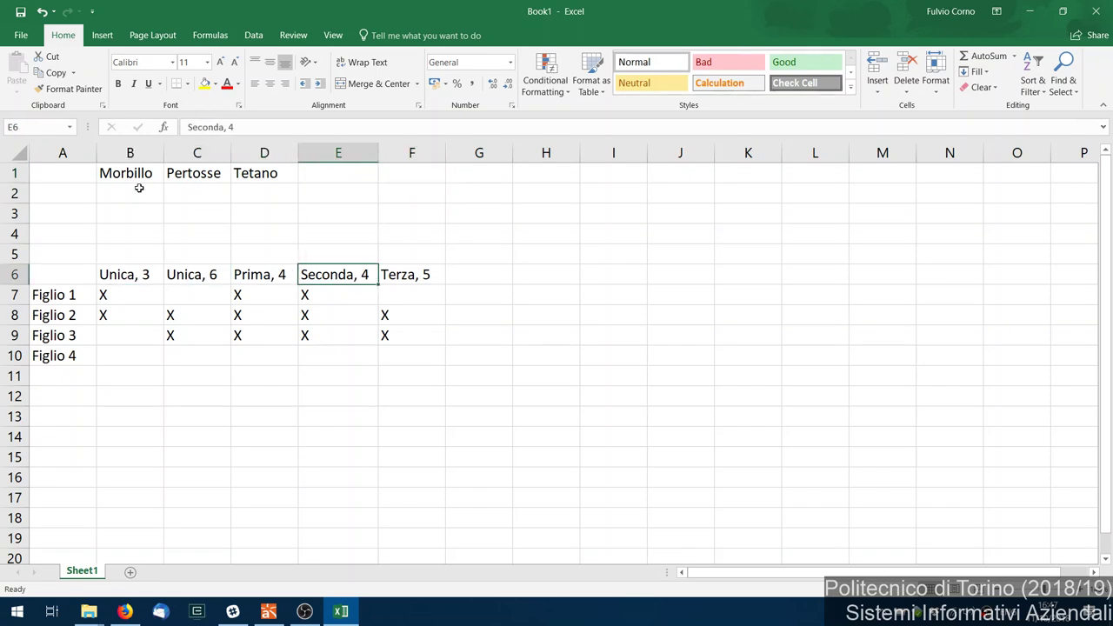
click(275, 172)
drag(298, 174, 336, 174)
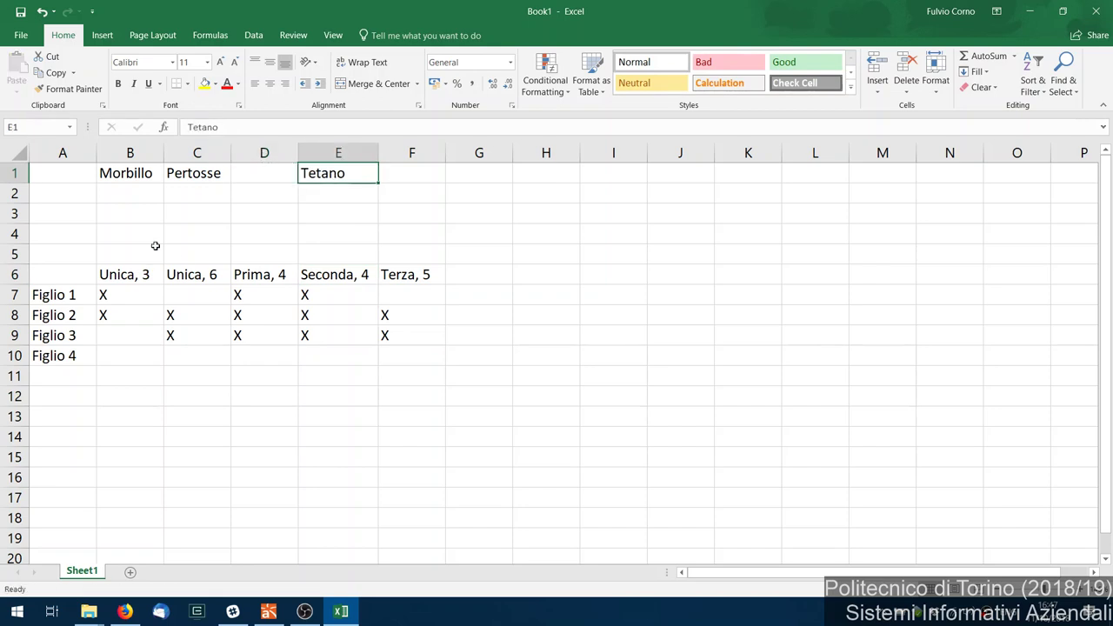
Step: Draw straight arrows from the dose "Unica, 3" up to Morbillo and from "Unica, 6" up to Pertosse
click(114, 36)
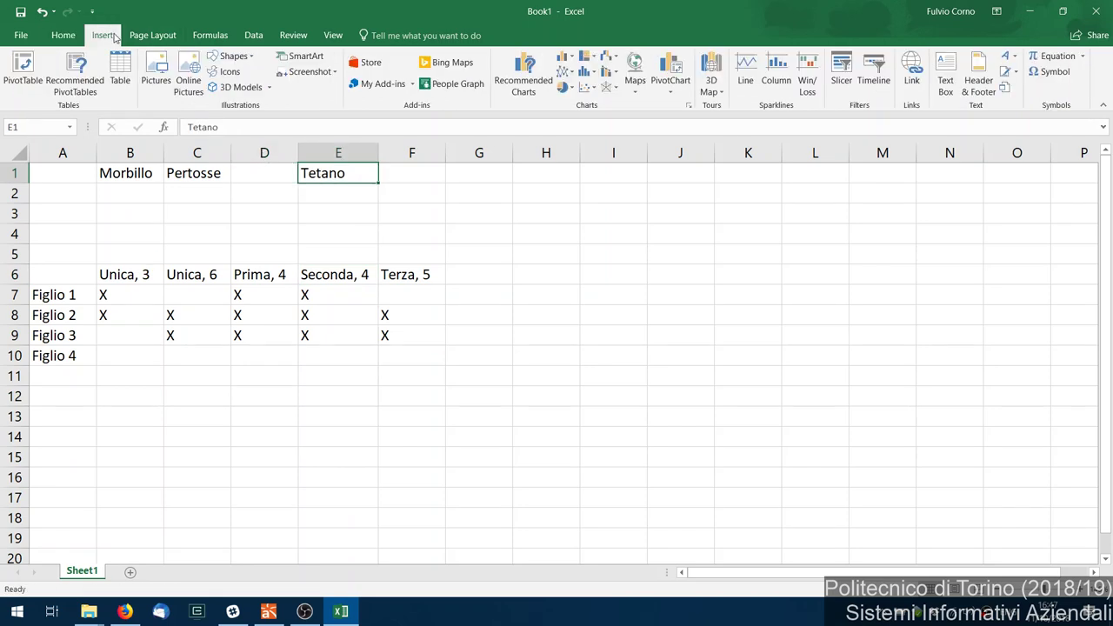
click(252, 56)
click(244, 88)
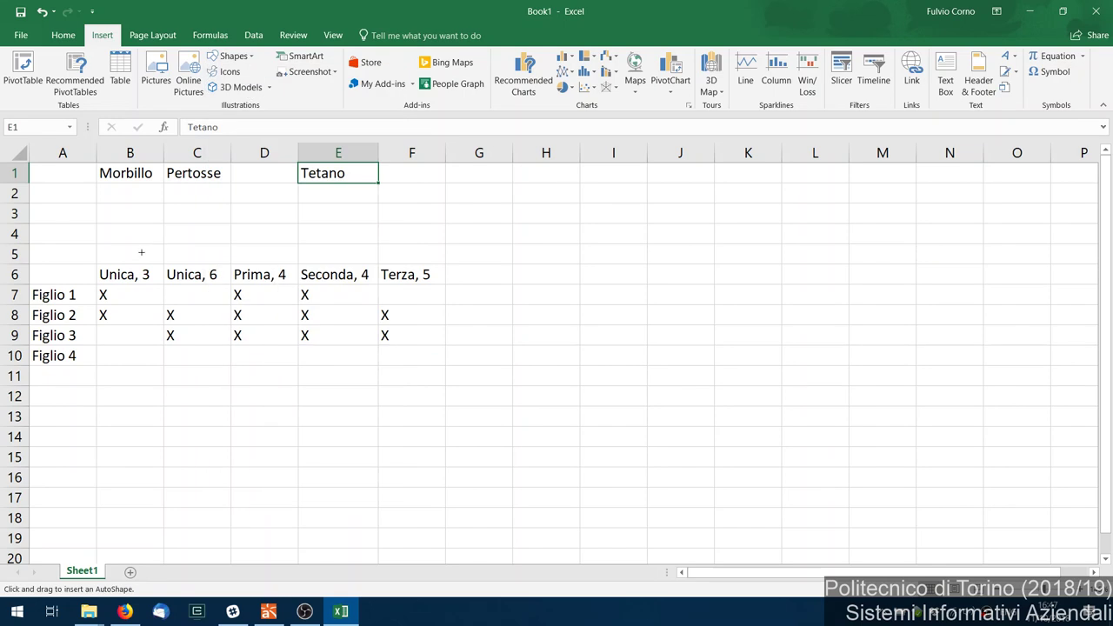
drag(127, 266, 132, 184)
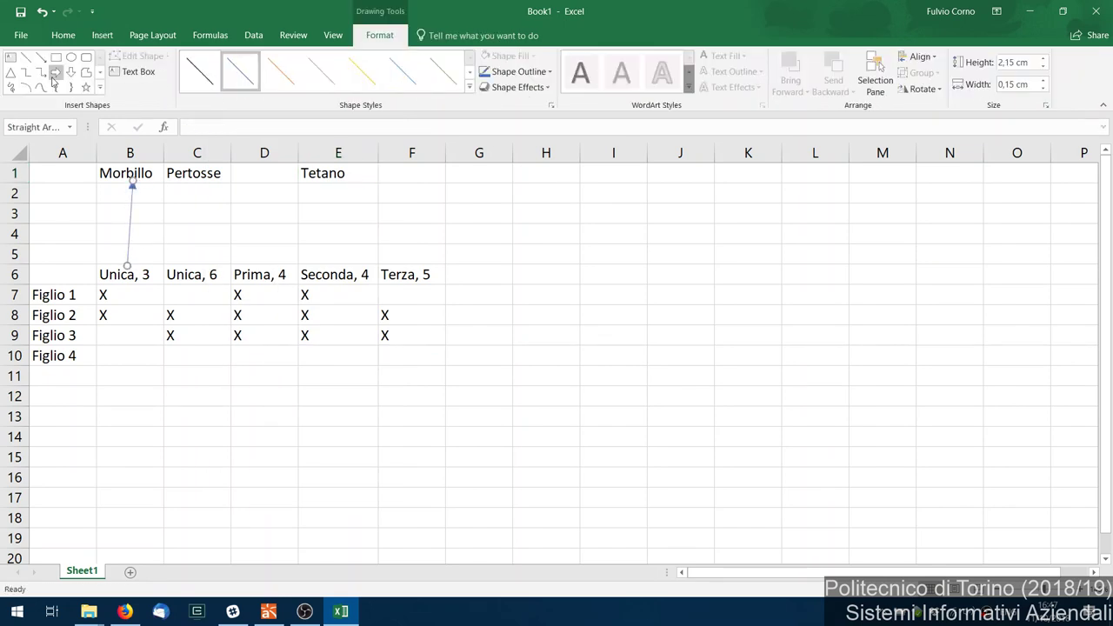
click(40, 63)
drag(198, 265, 193, 185)
Step: Draw three straight arrows from the doses "Prima, 4", "Seconda, 4" and "Terza, 5" up to Tetano
click(41, 63)
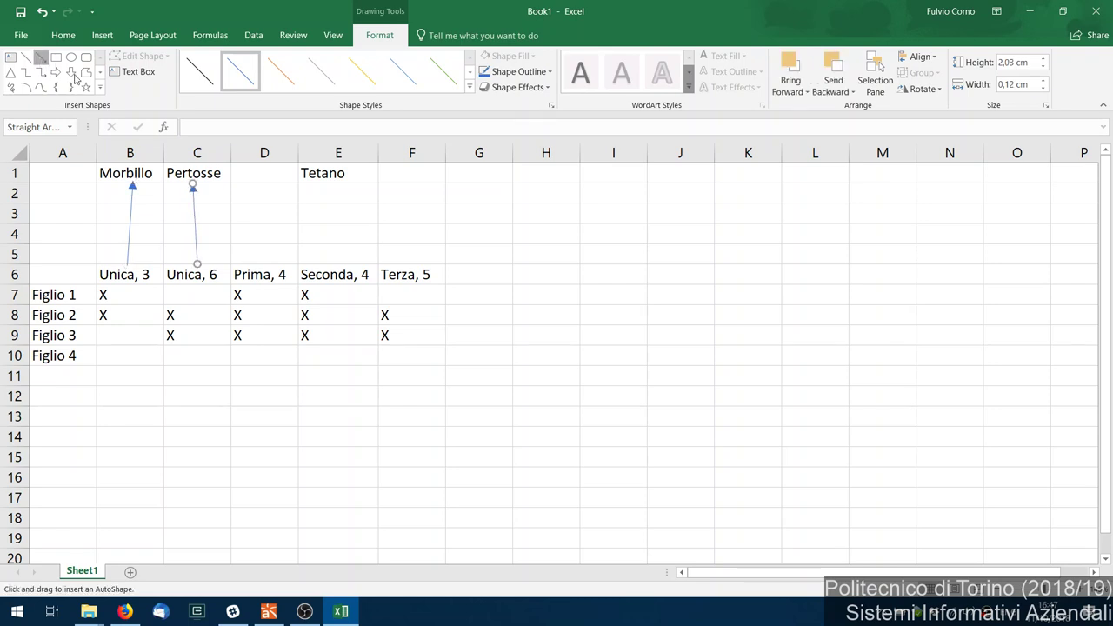
drag(262, 262, 323, 183)
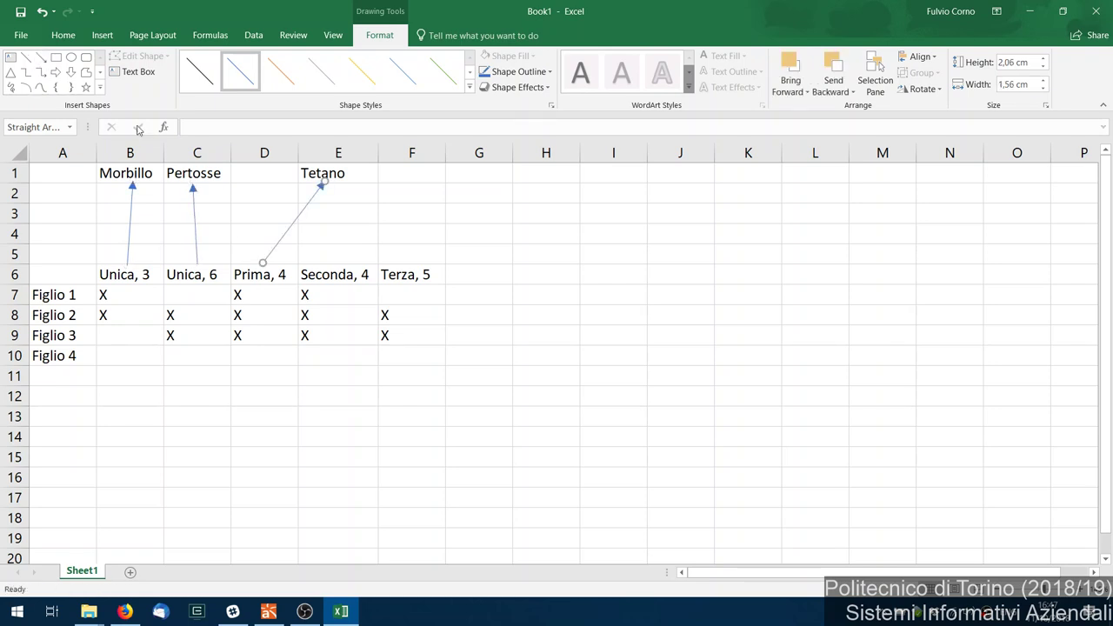
click(40, 59)
drag(335, 266, 331, 184)
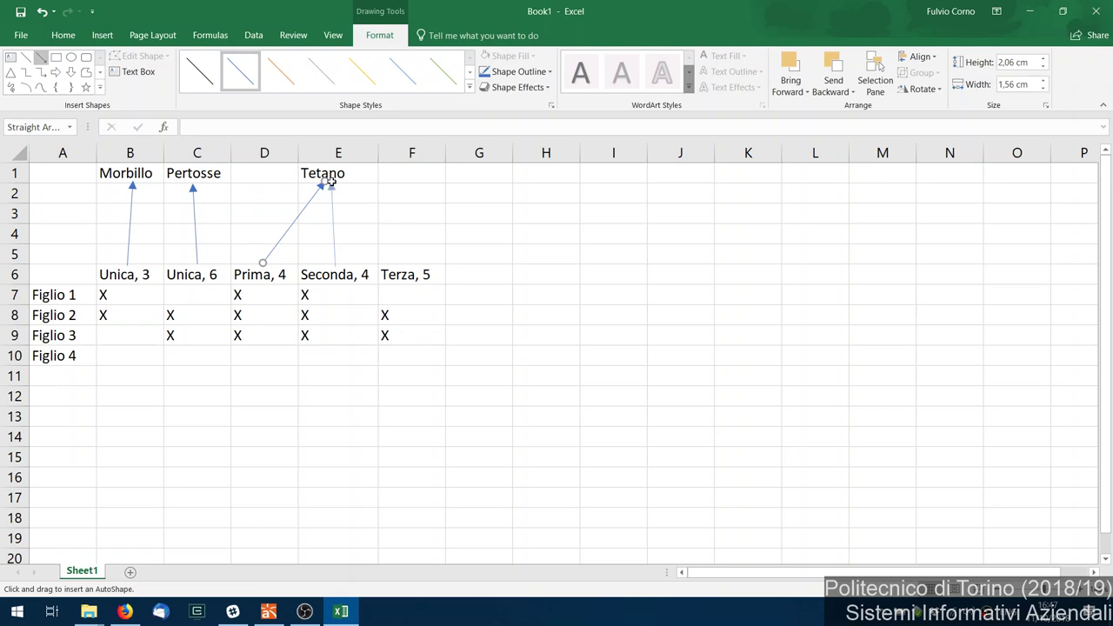
click(41, 57)
drag(407, 267, 343, 185)
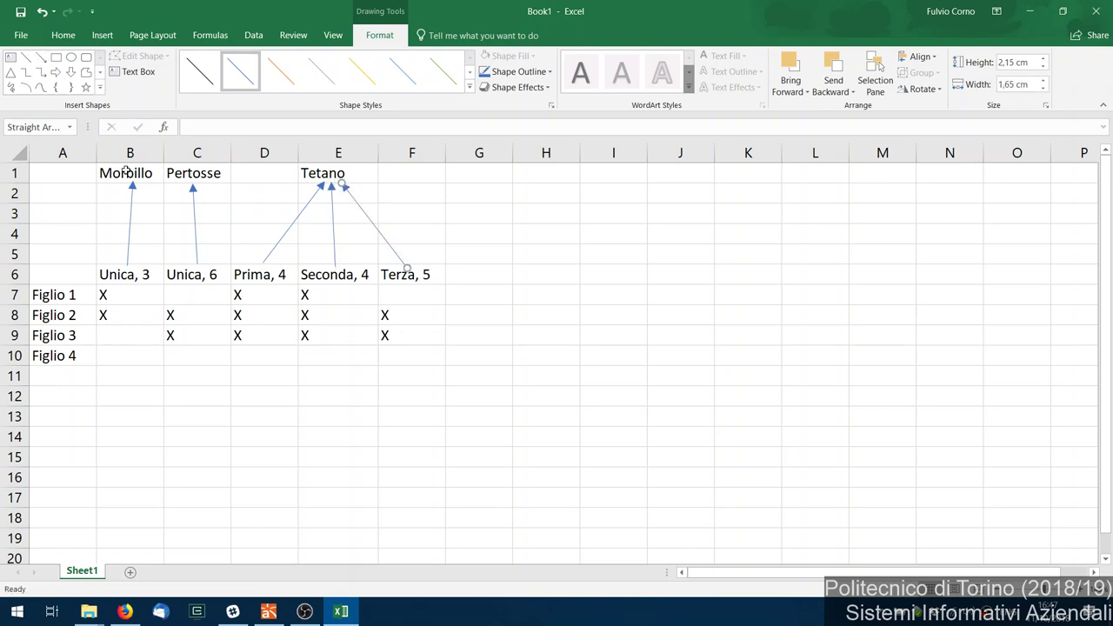
Step: Review the vaccine names in B1:E1 against the doses in B6:F6 and return to the Astah diagram
drag(118, 175, 348, 177)
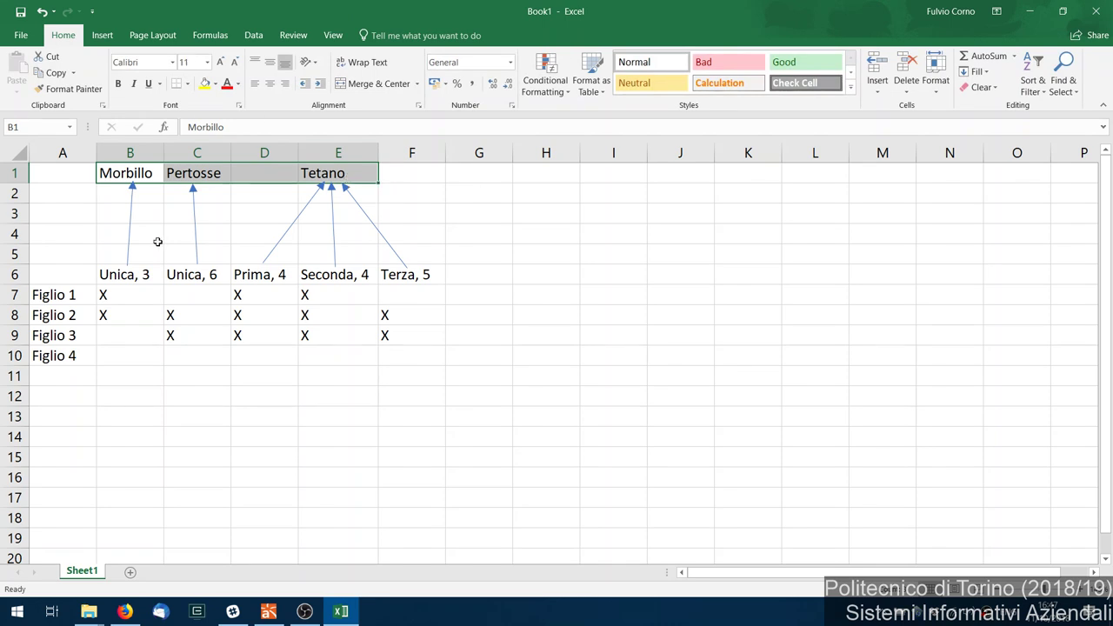
drag(128, 275, 440, 273)
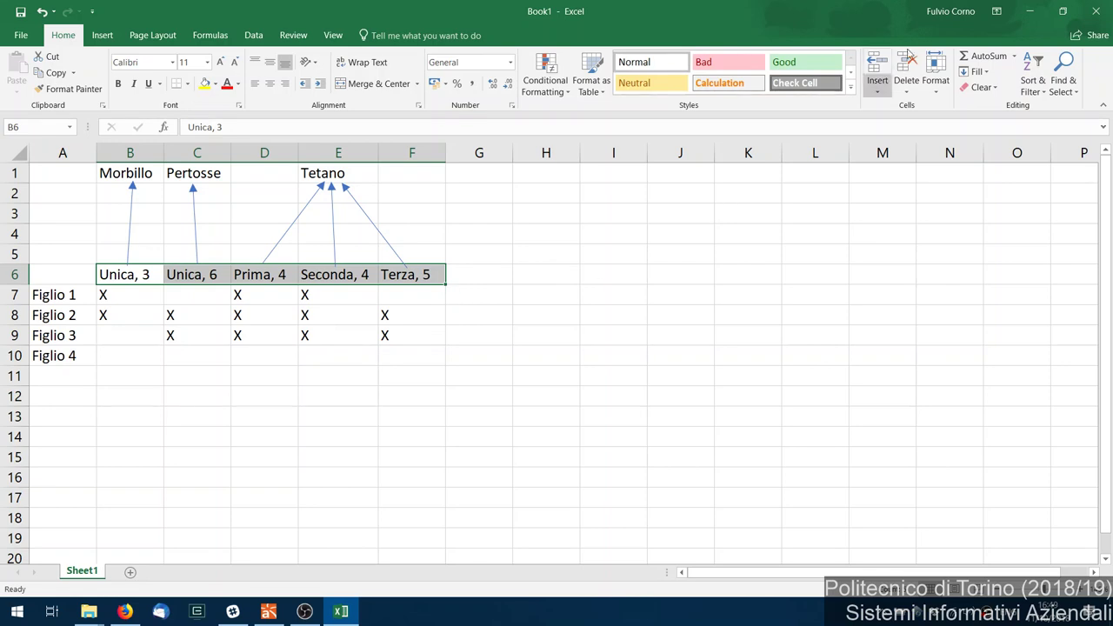
click(1028, 9)
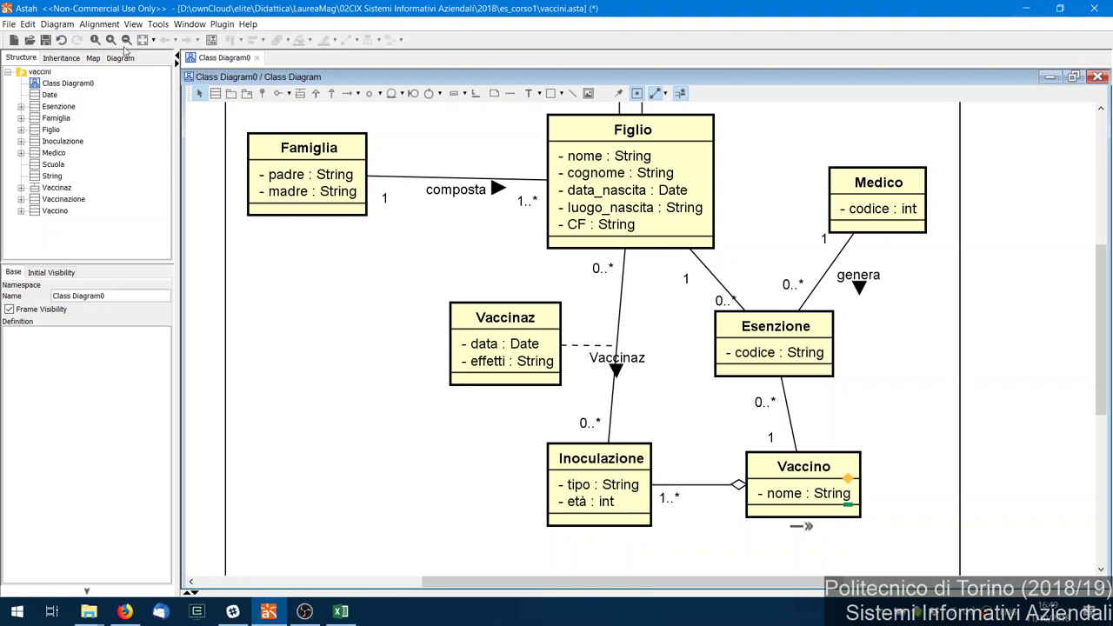
Step: Add a second, empty class diagram to the vaccini project and go back to Class Diagram0
click(56, 23)
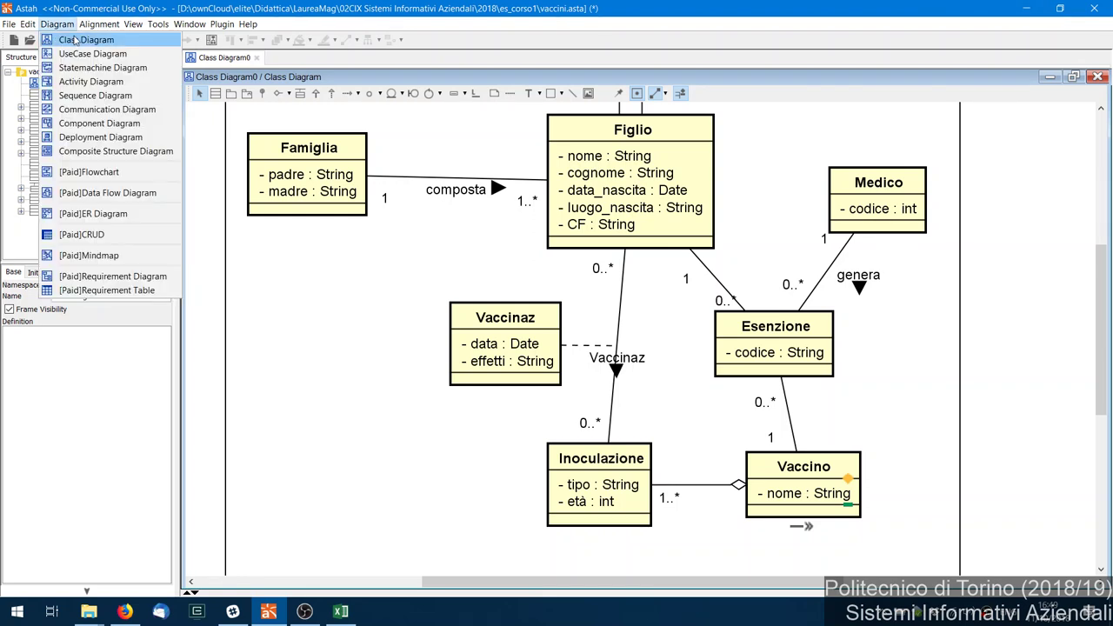
click(75, 40)
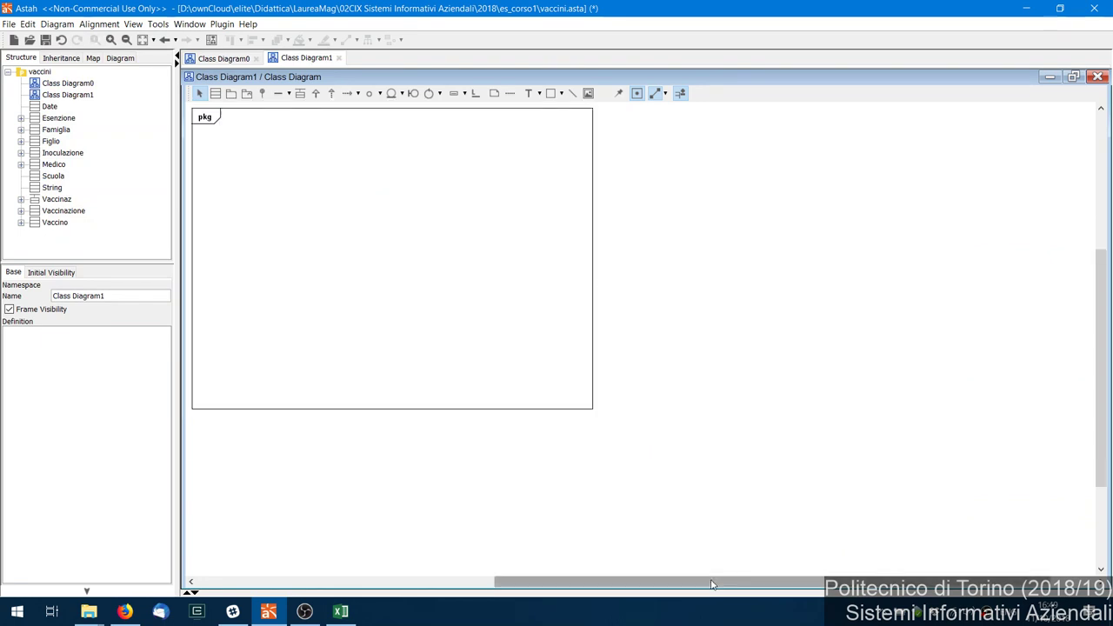
scroll(711, 585, left, 3)
scroll(874, 378, up, 2)
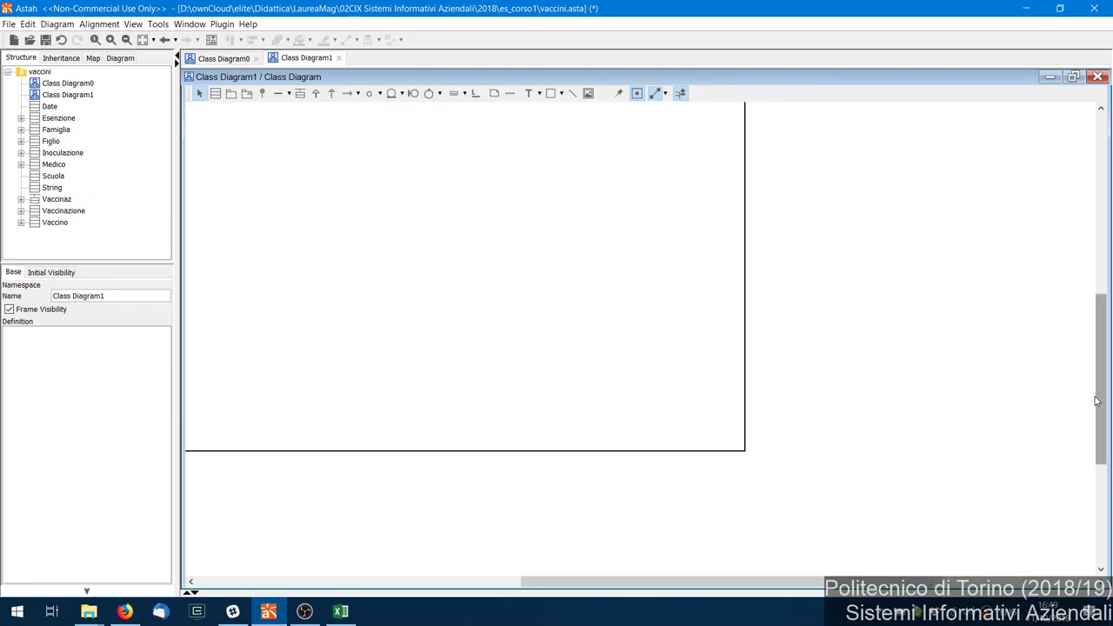
scroll(1098, 401, up, 3)
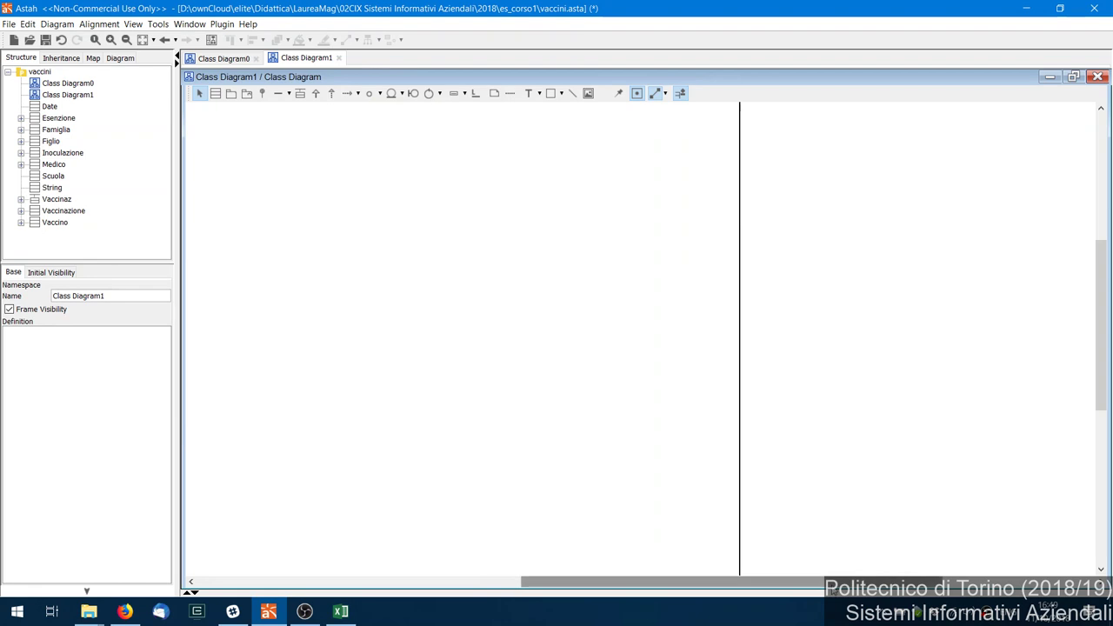
click(224, 59)
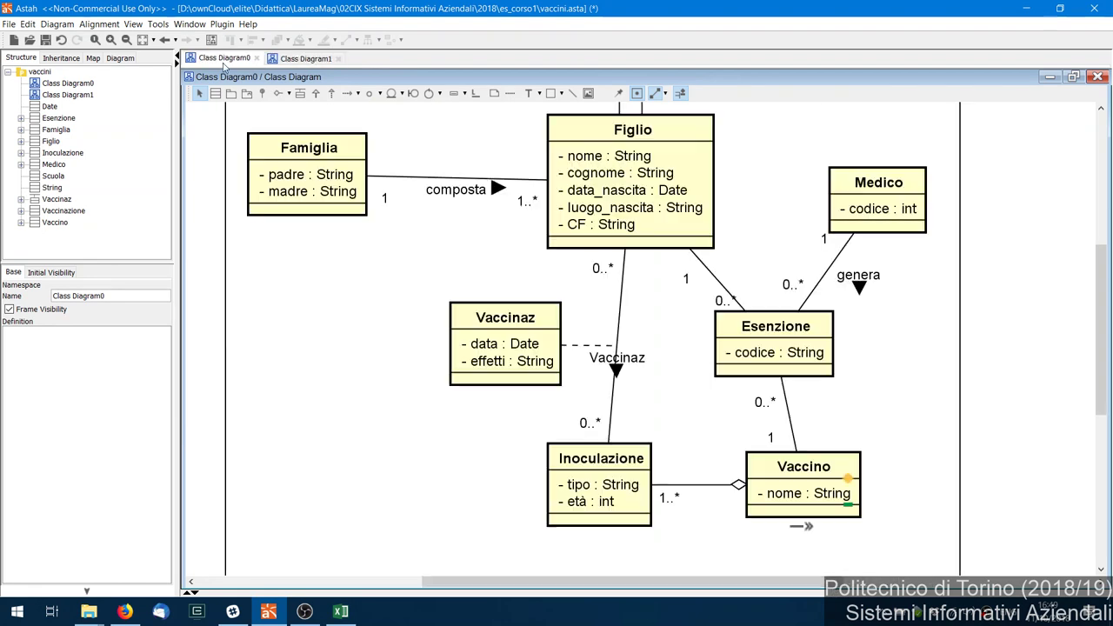